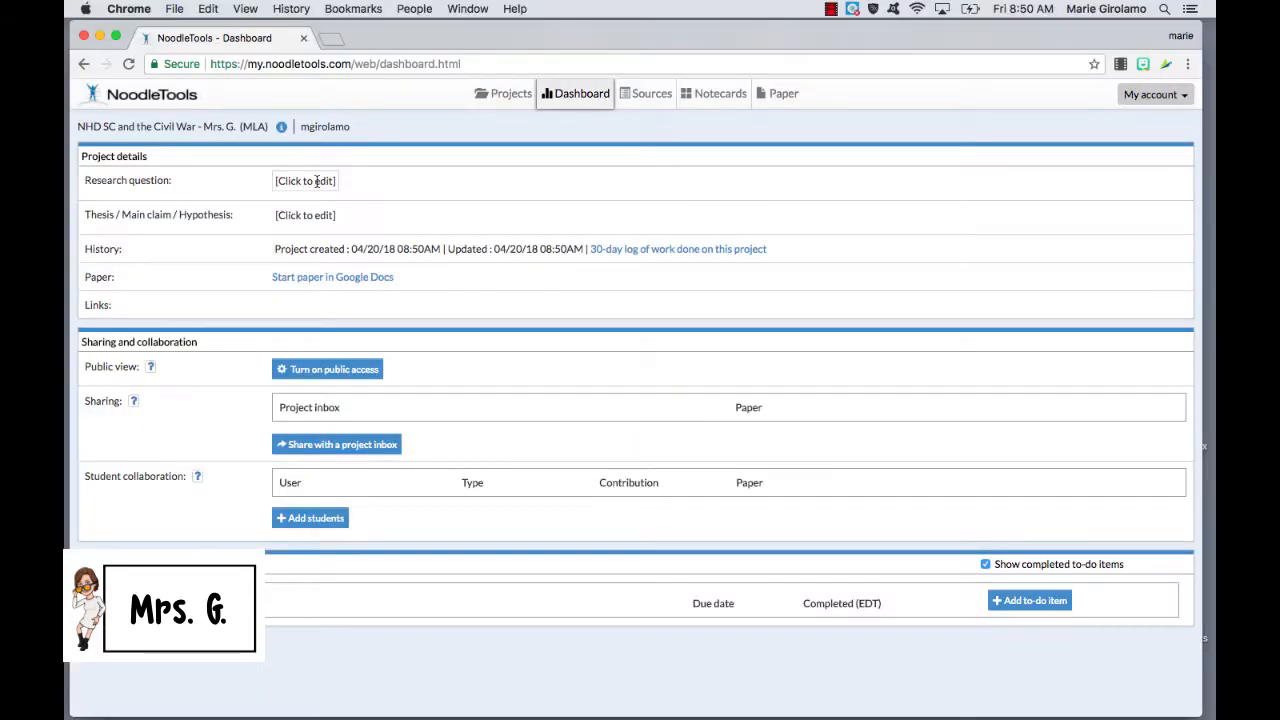
Step: Enter 'What was the impact of the Civil War on SC?' as the project's research question
click(316, 181)
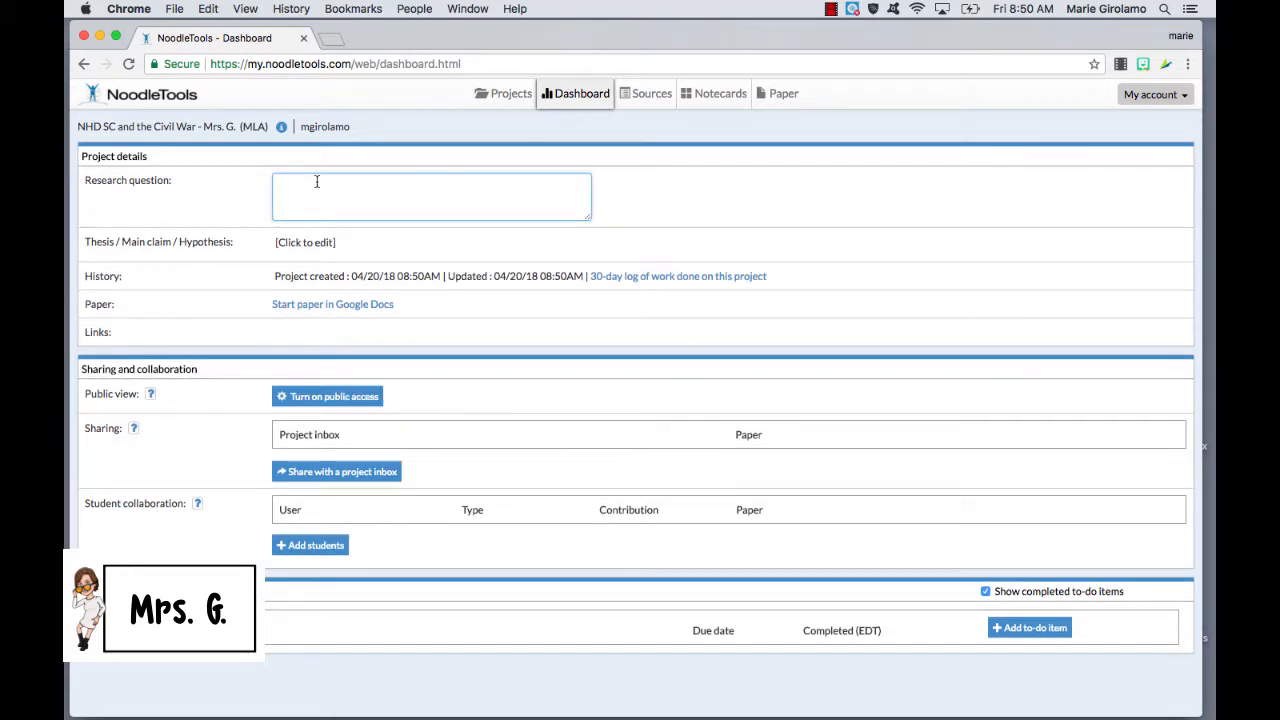
text(What was the impact of the Civil Wa)
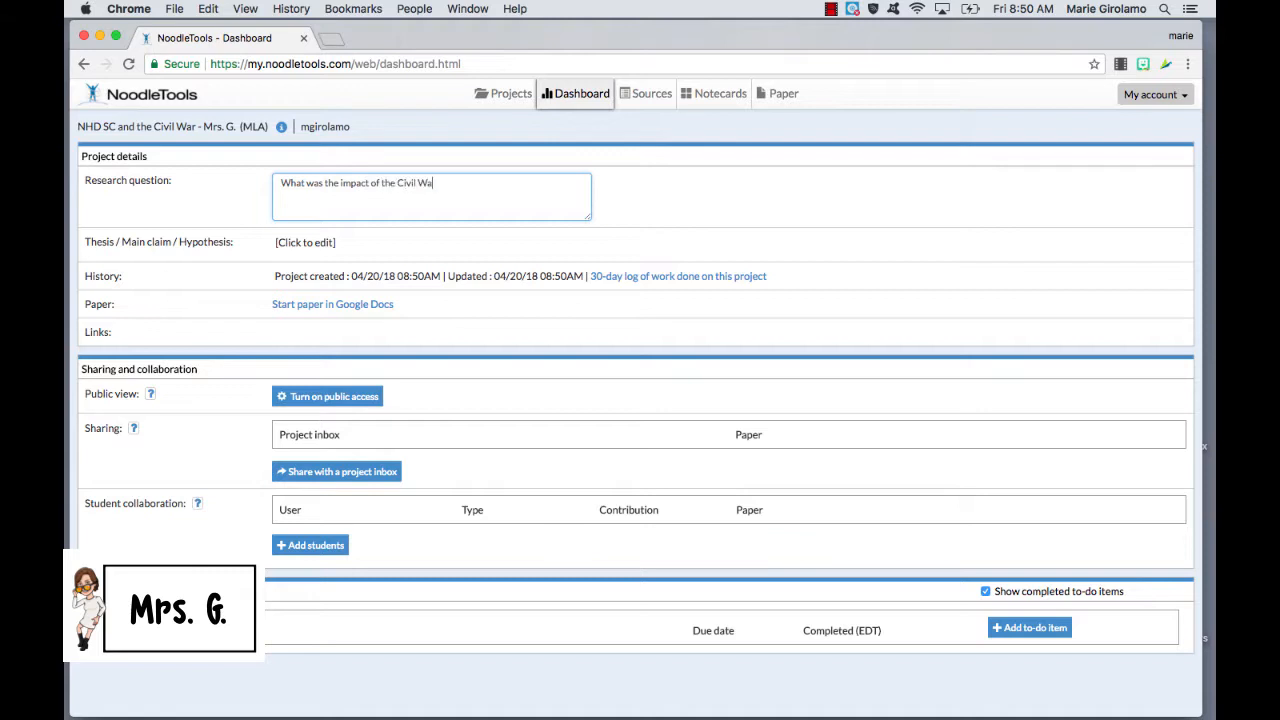
text(r on SC?)
Step: Go to the project's empty Sources list and start a new citation
click(511, 94)
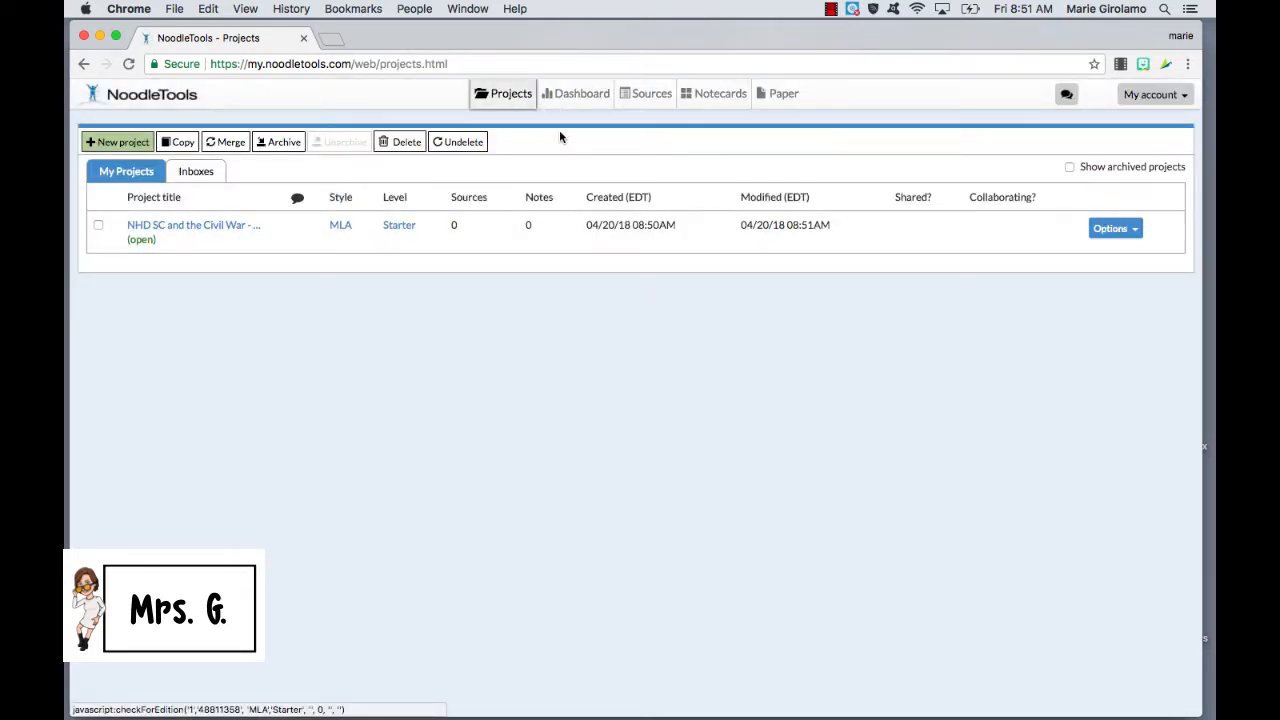
click(642, 100)
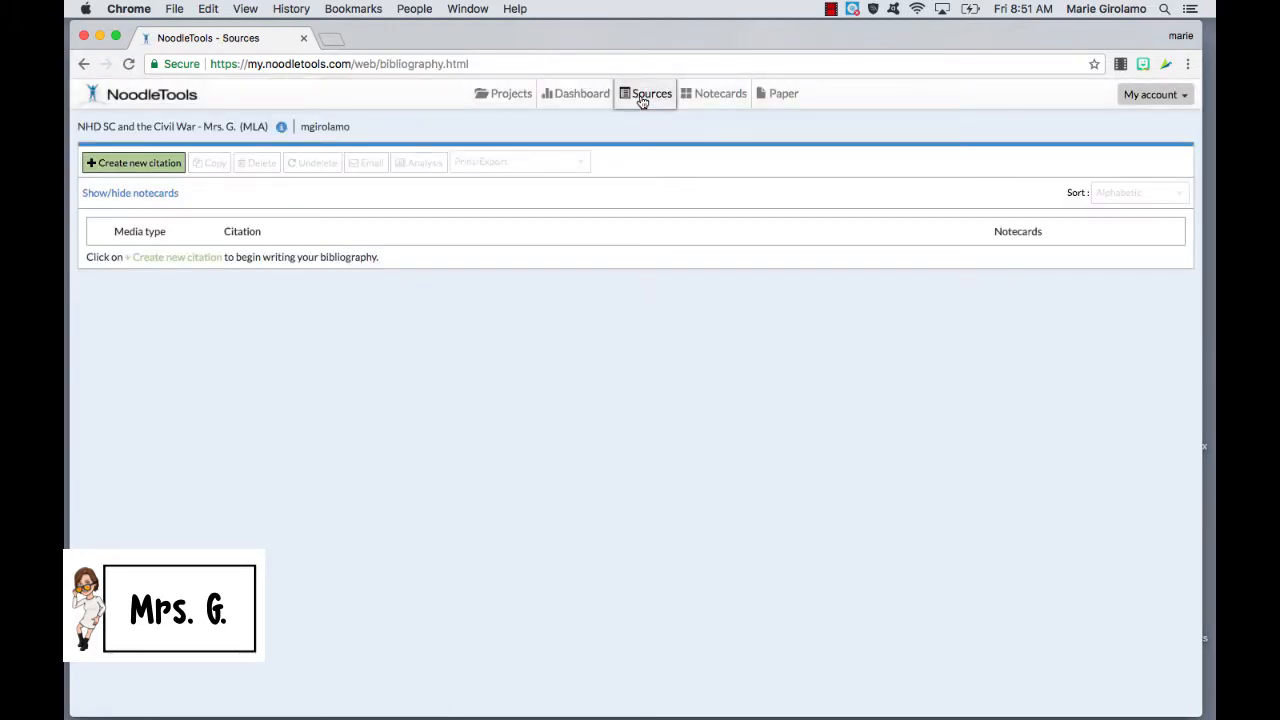
click(168, 172)
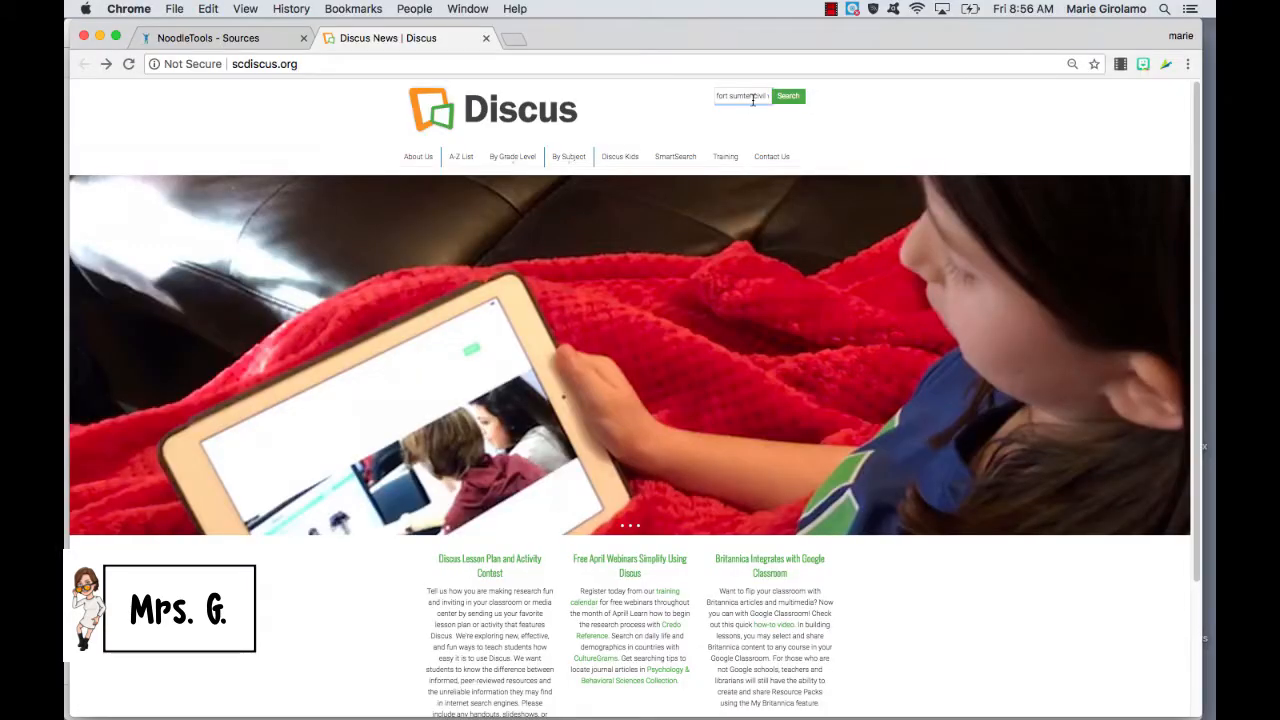
Step: Search EBSCO for 'fort sumter civil war' and scroll through the 21,074 results
click(753, 99)
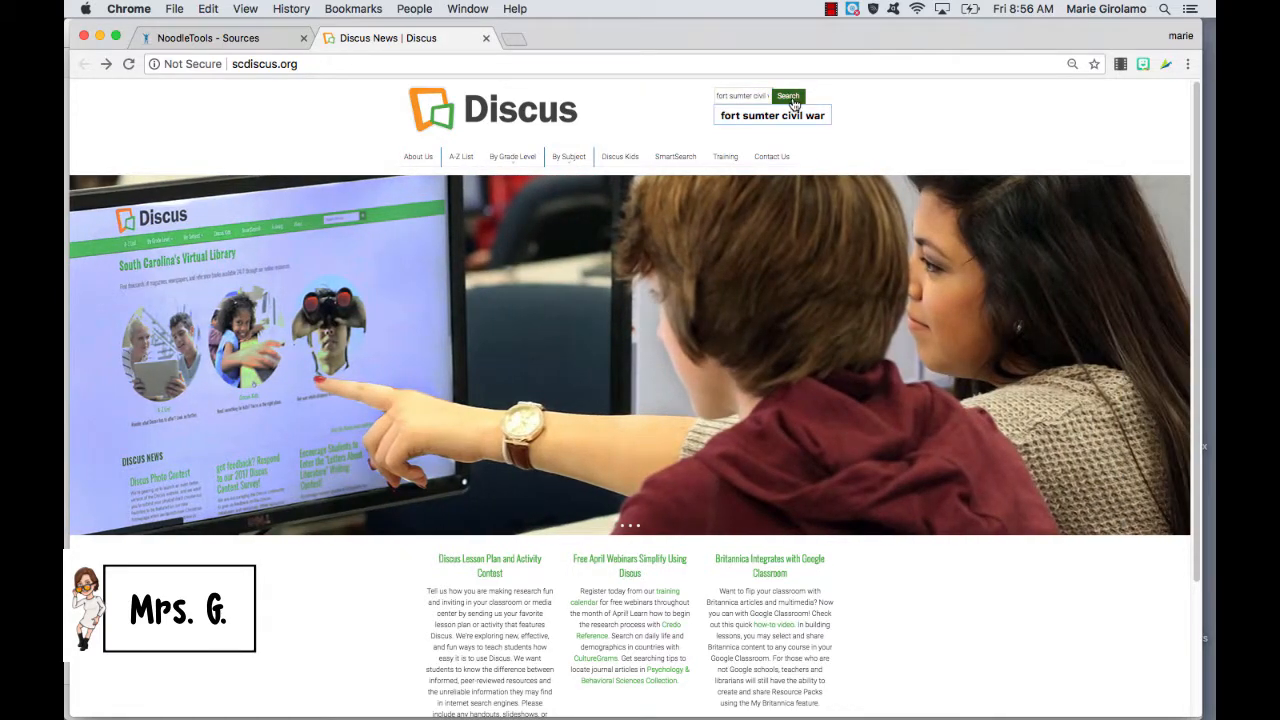
click(792, 100)
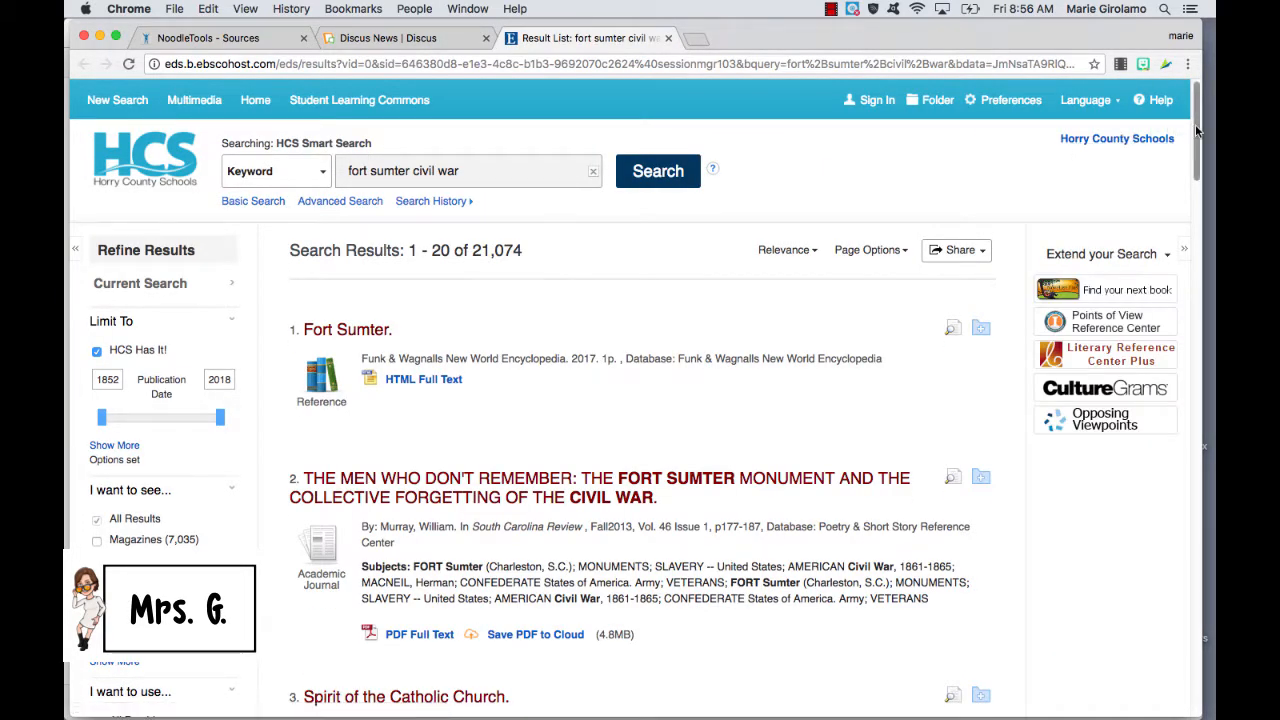
drag(1197, 133, 1187, 187)
scroll(1183, 187, down, 3)
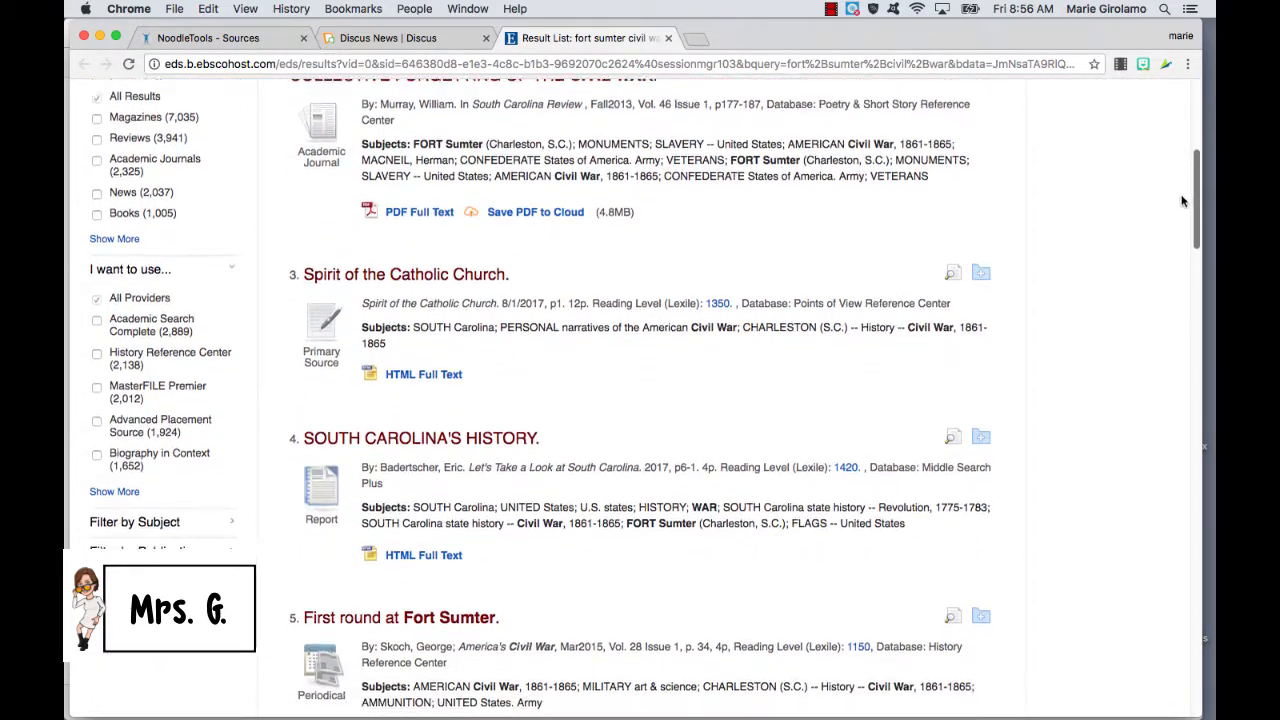
scroll(1178, 211, down, 3)
Step: Open the 'First round at Fort Sumter' record and read through its PDF full text
click(489, 362)
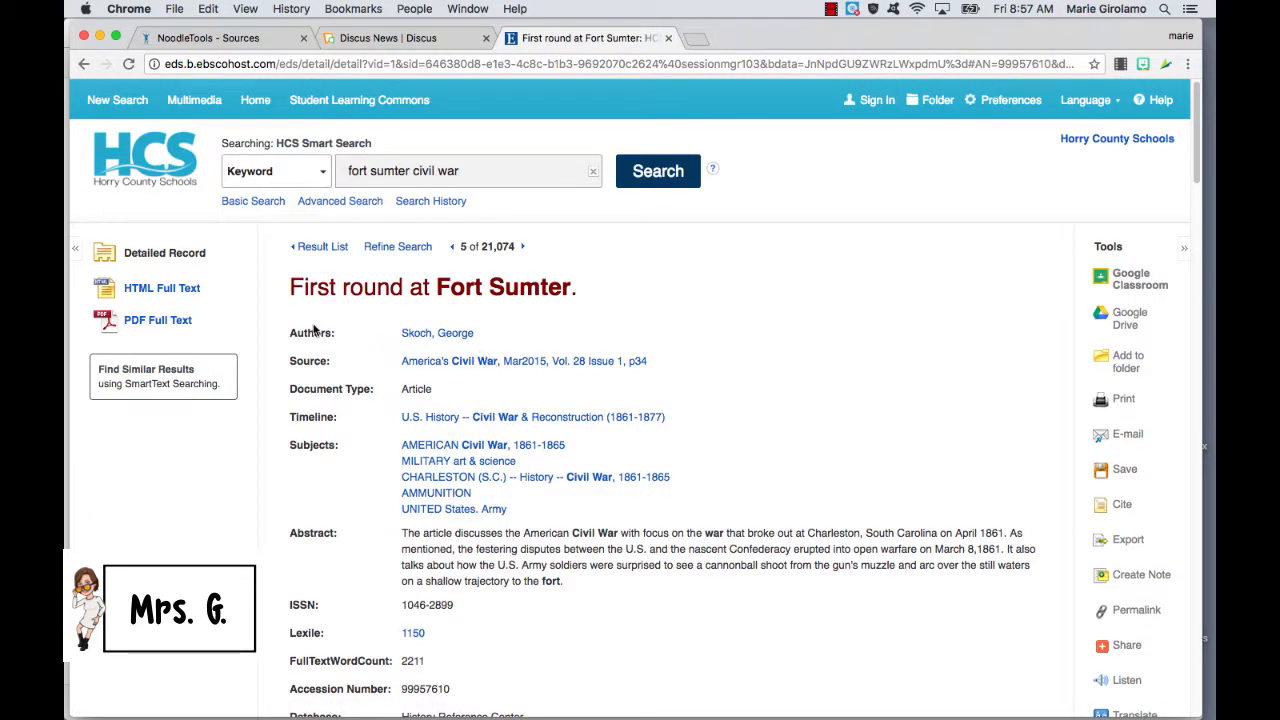
click(179, 330)
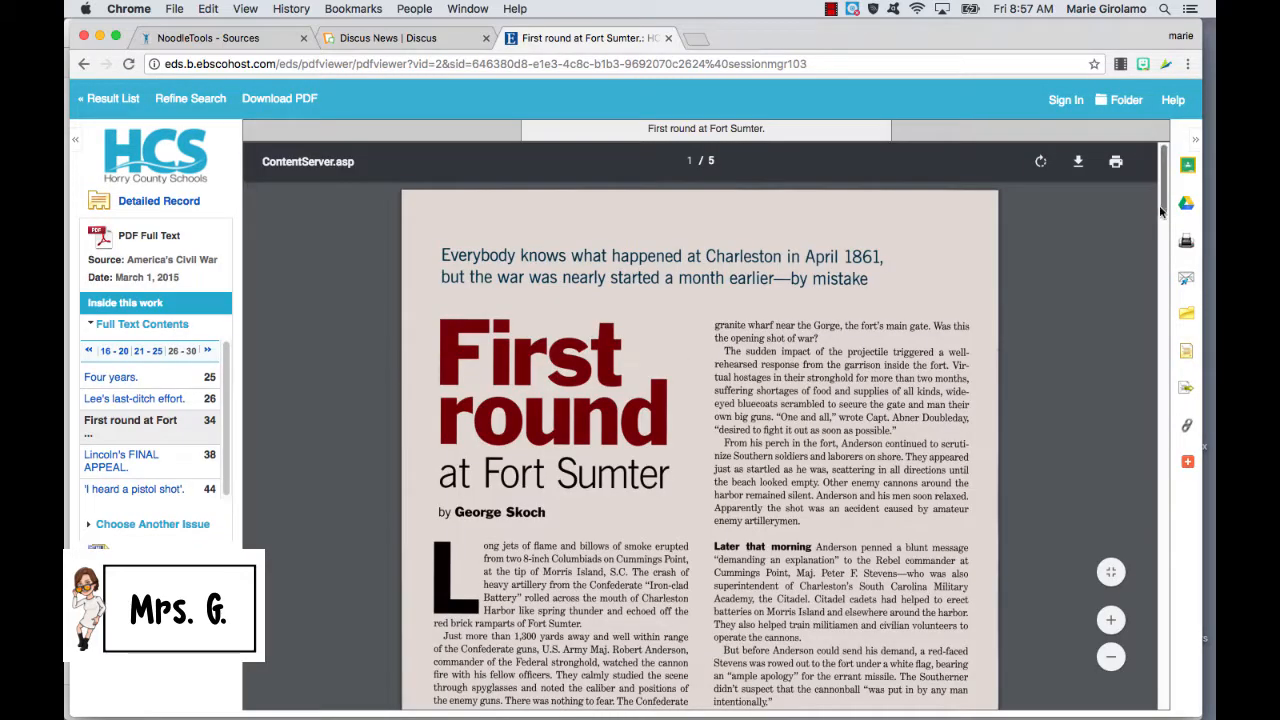
drag(1159, 205, 1166, 277)
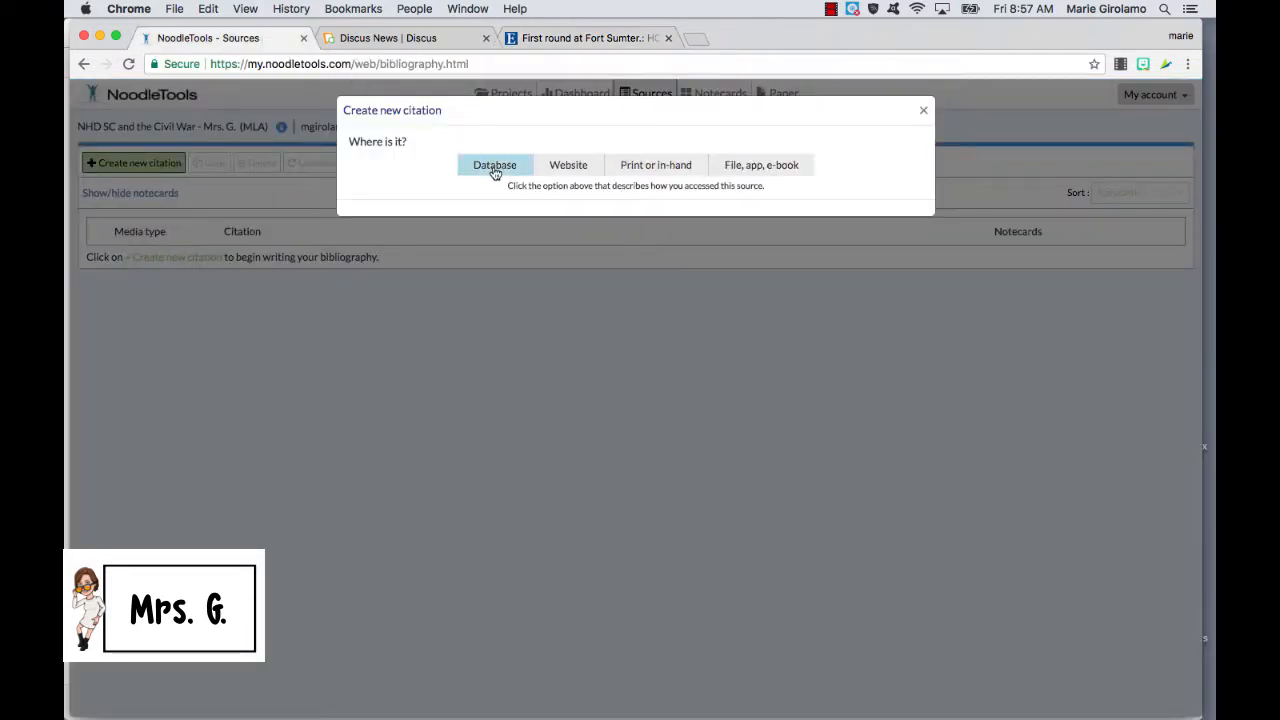
Step: Choose Database as where the source was found, then check the EBSCO record's database field
click(494, 166)
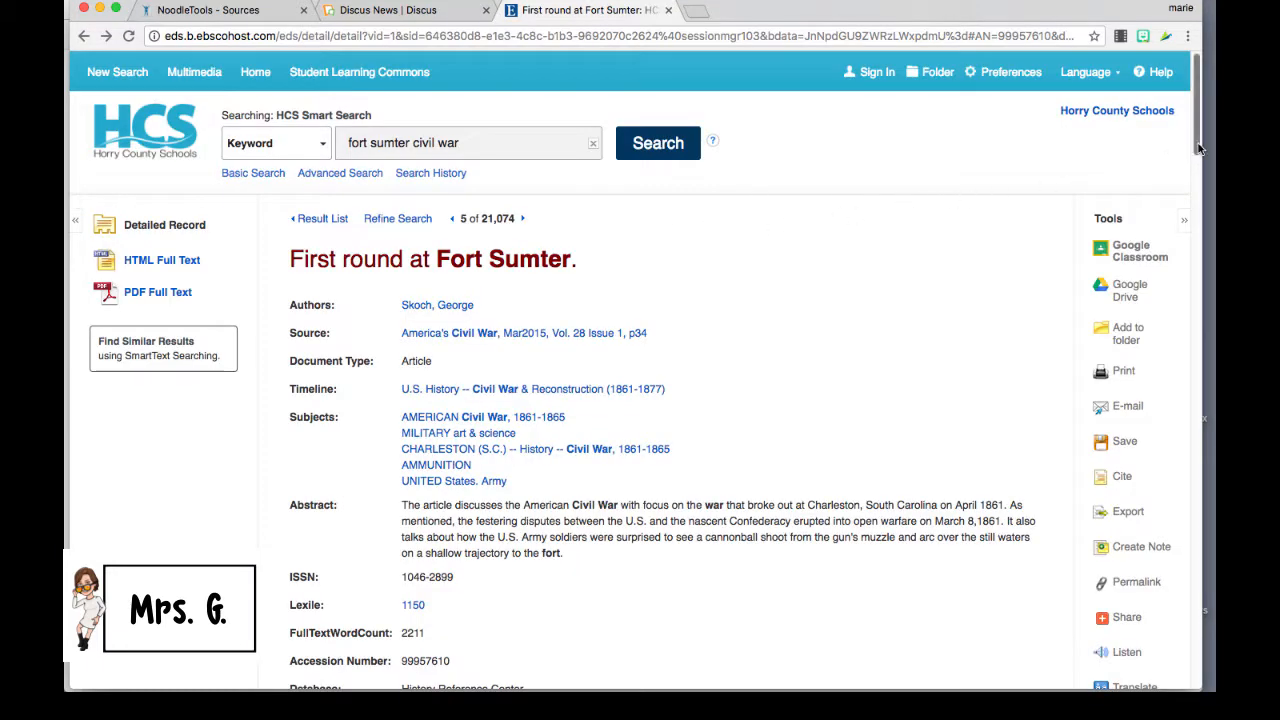
drag(1197, 148, 1200, 163)
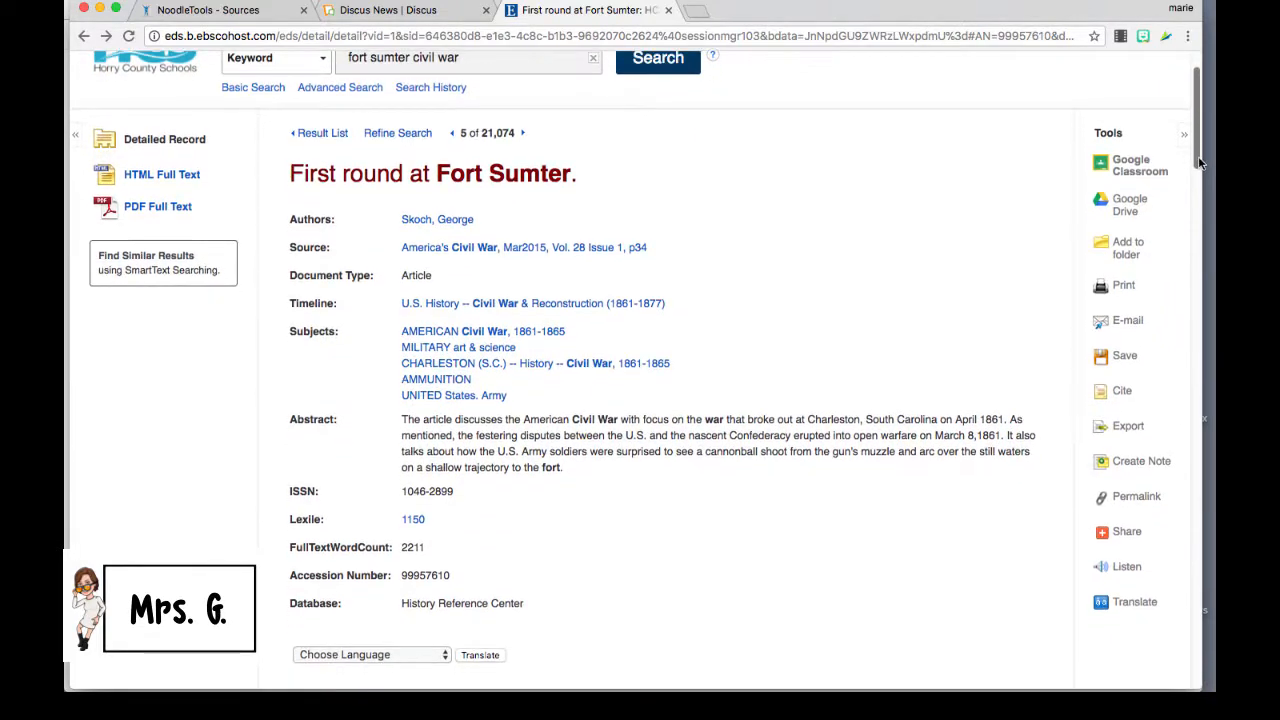
Step: Replace the database name Ebsco with History Reference Center, picked from the autocomplete list
click(276, 12)
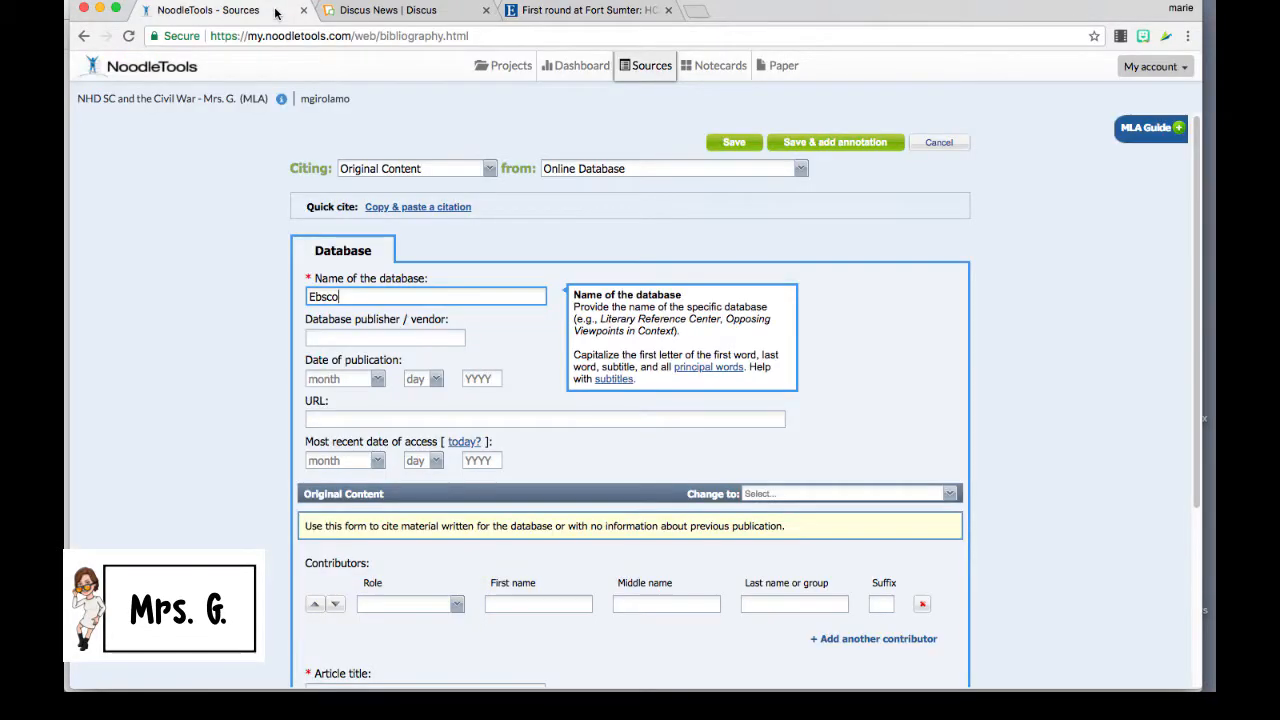
drag(346, 297, 300, 298)
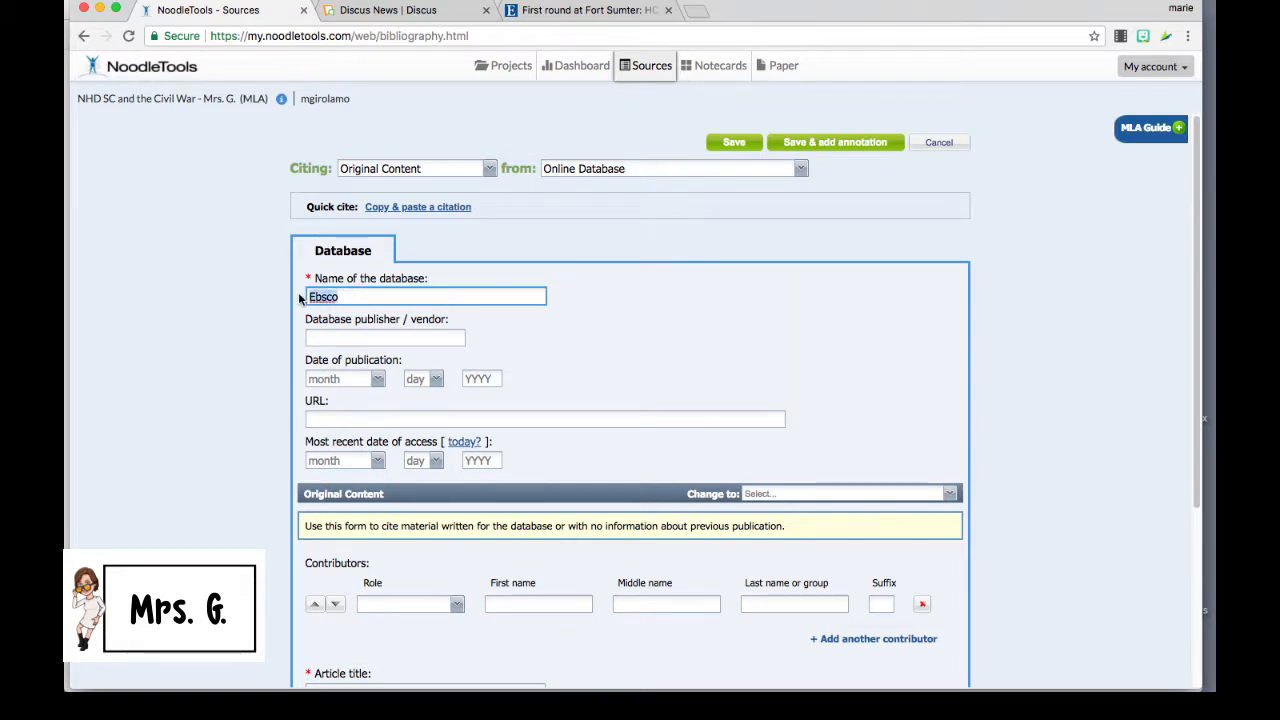
key(BackSpace)
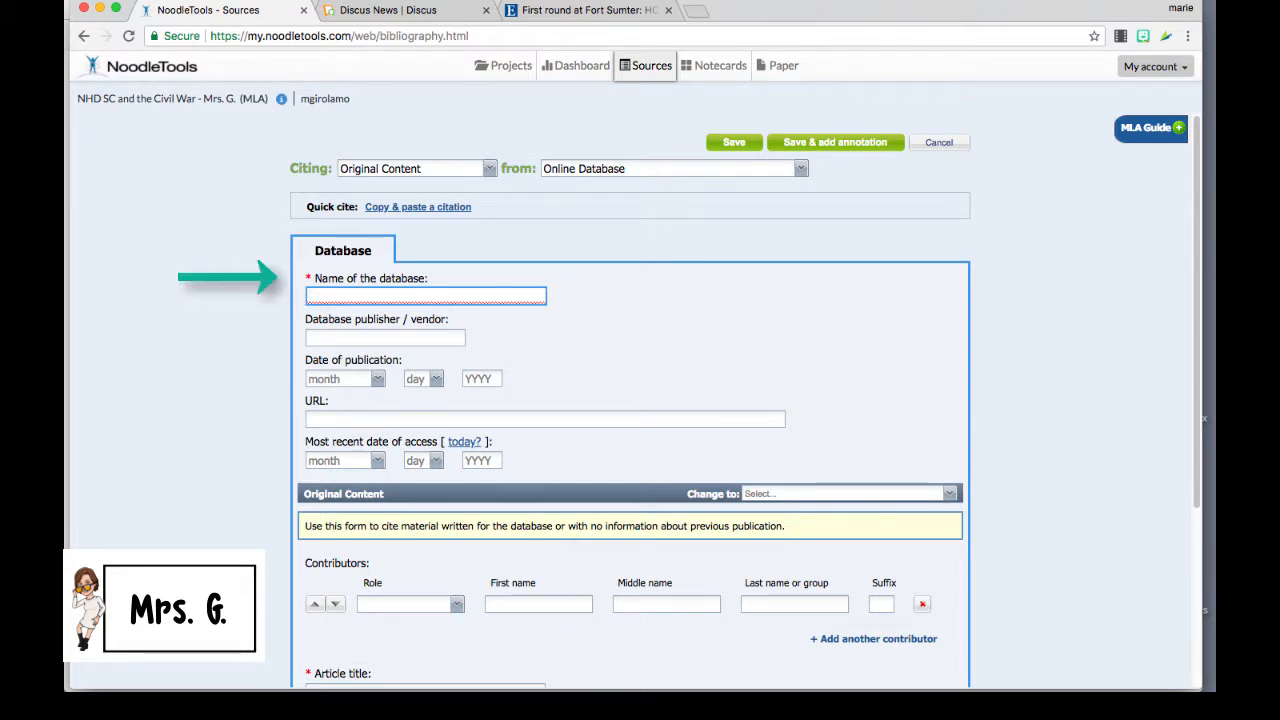
text(Hist)
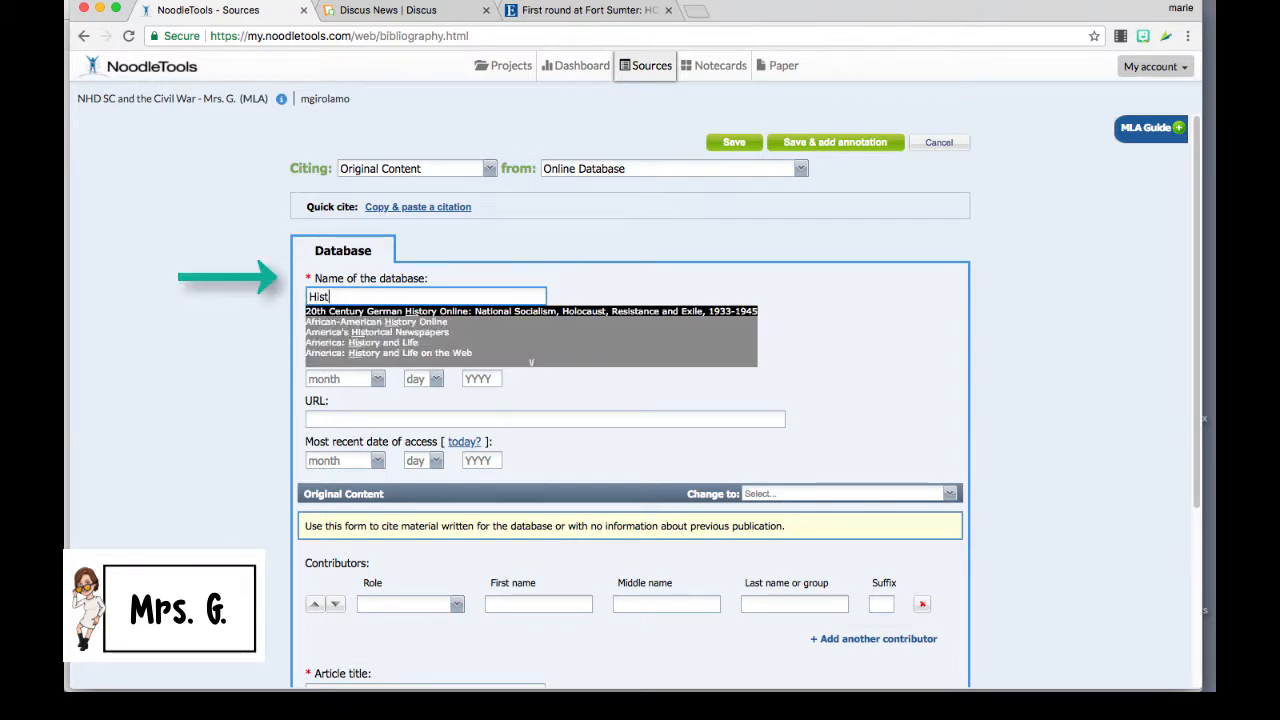
text(ory)
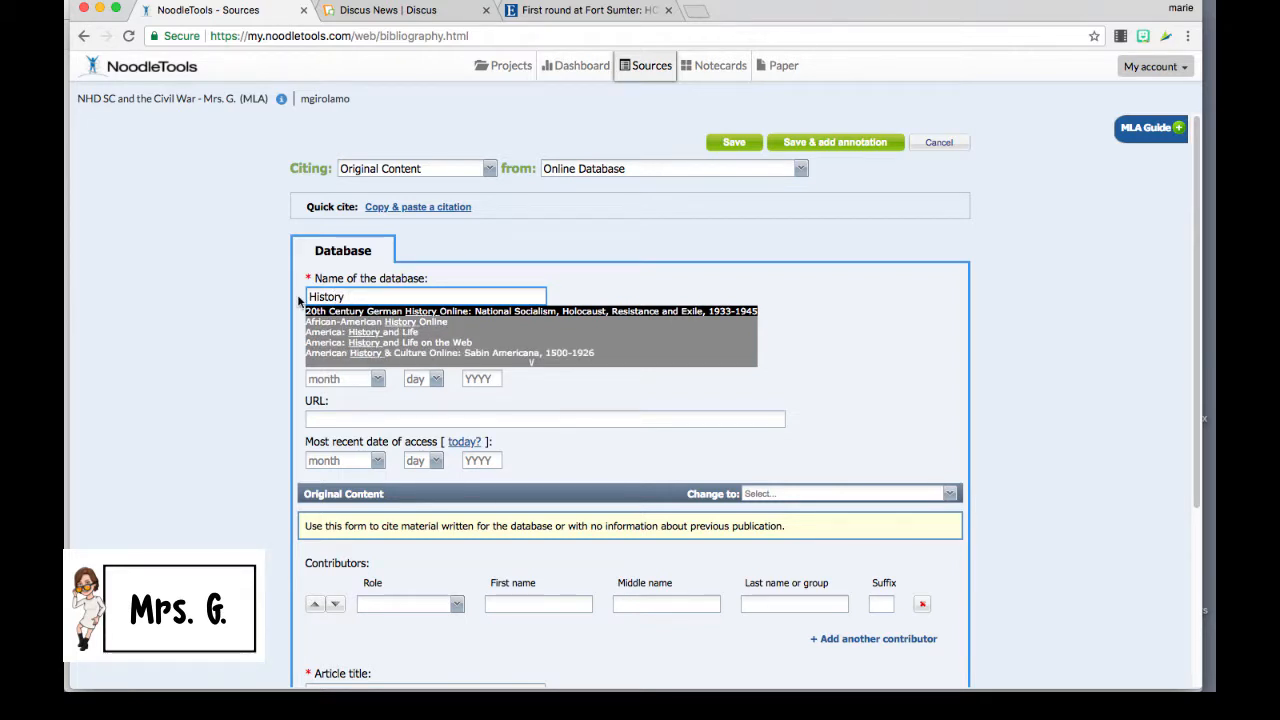
click(567, 9)
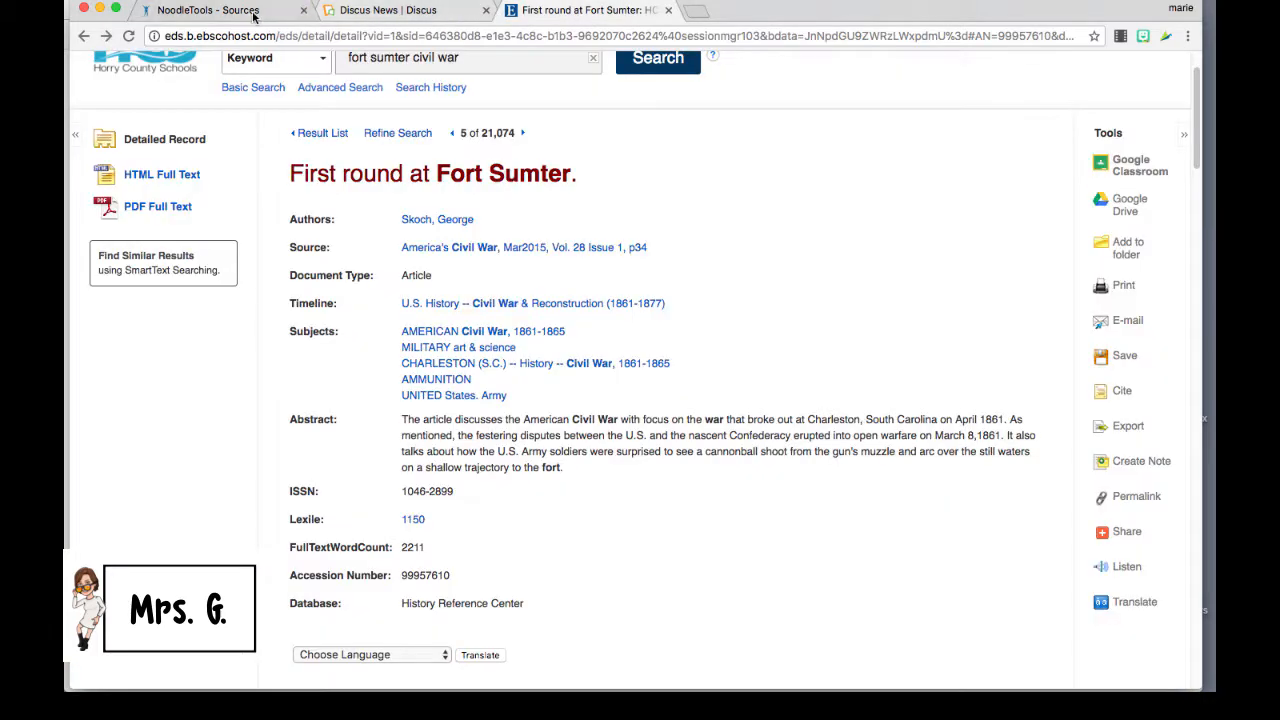
click(208, 10)
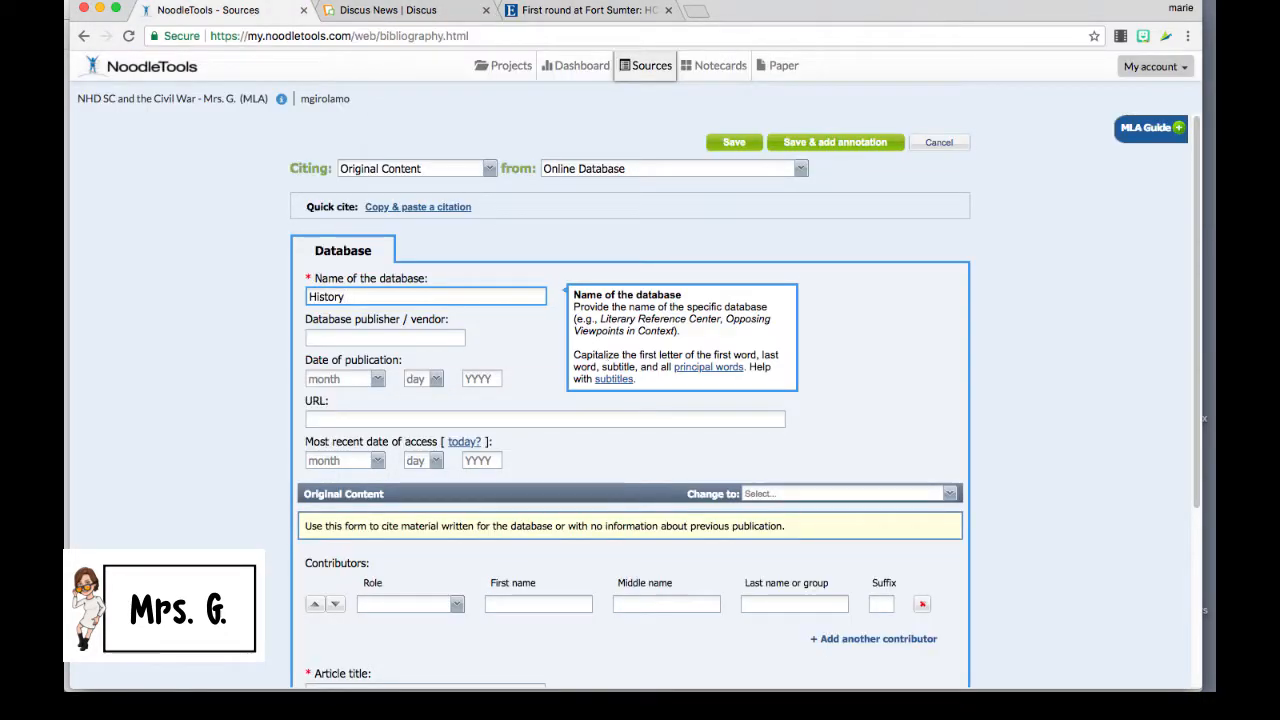
text(Ref)
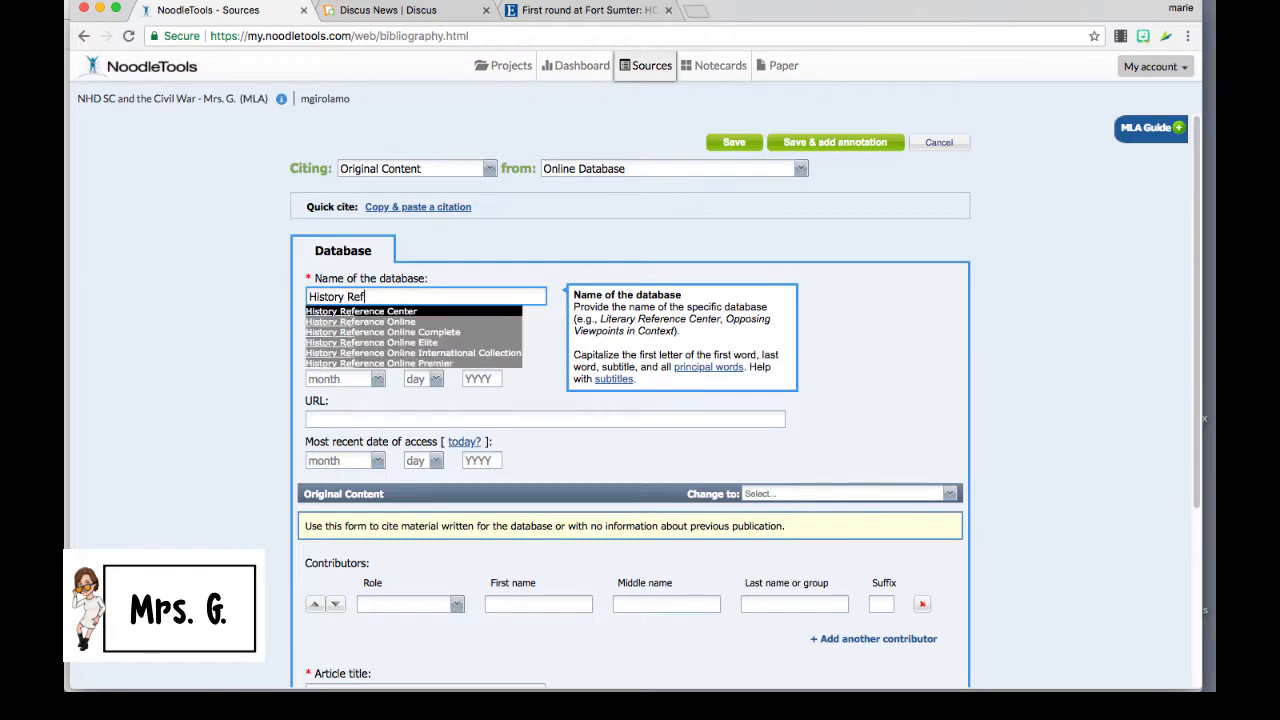
click(475, 313)
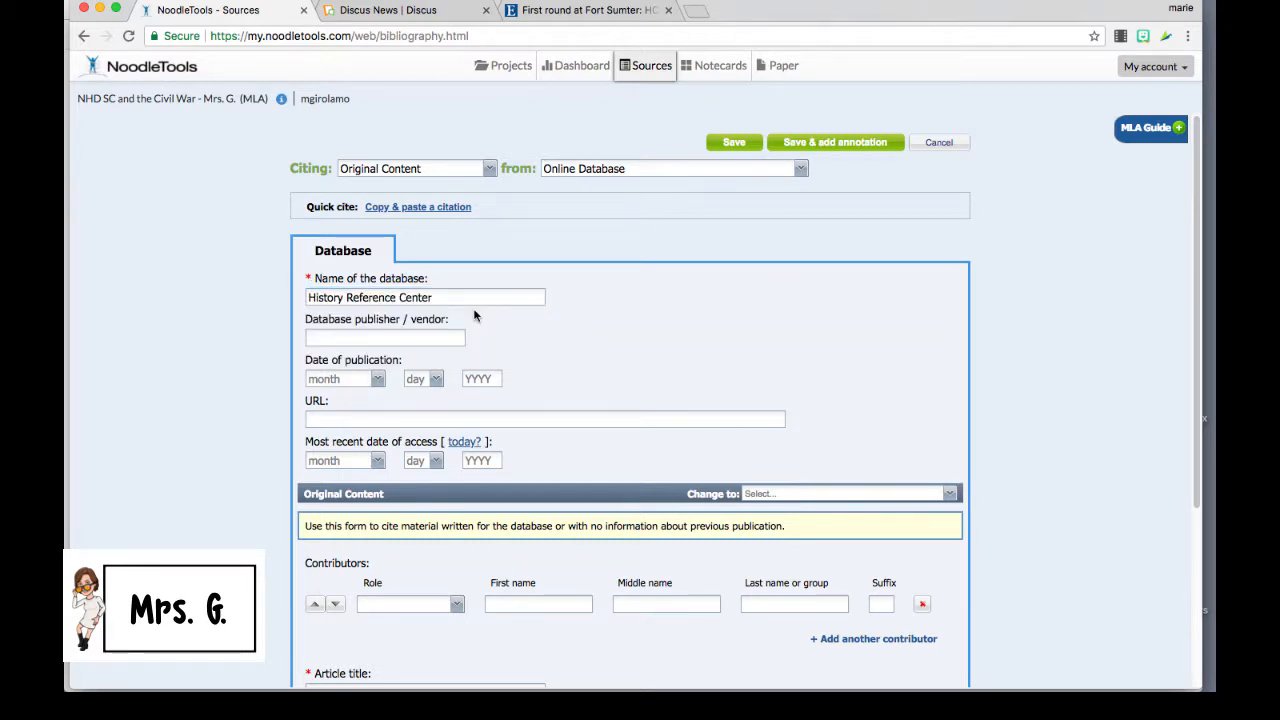
click(583, 14)
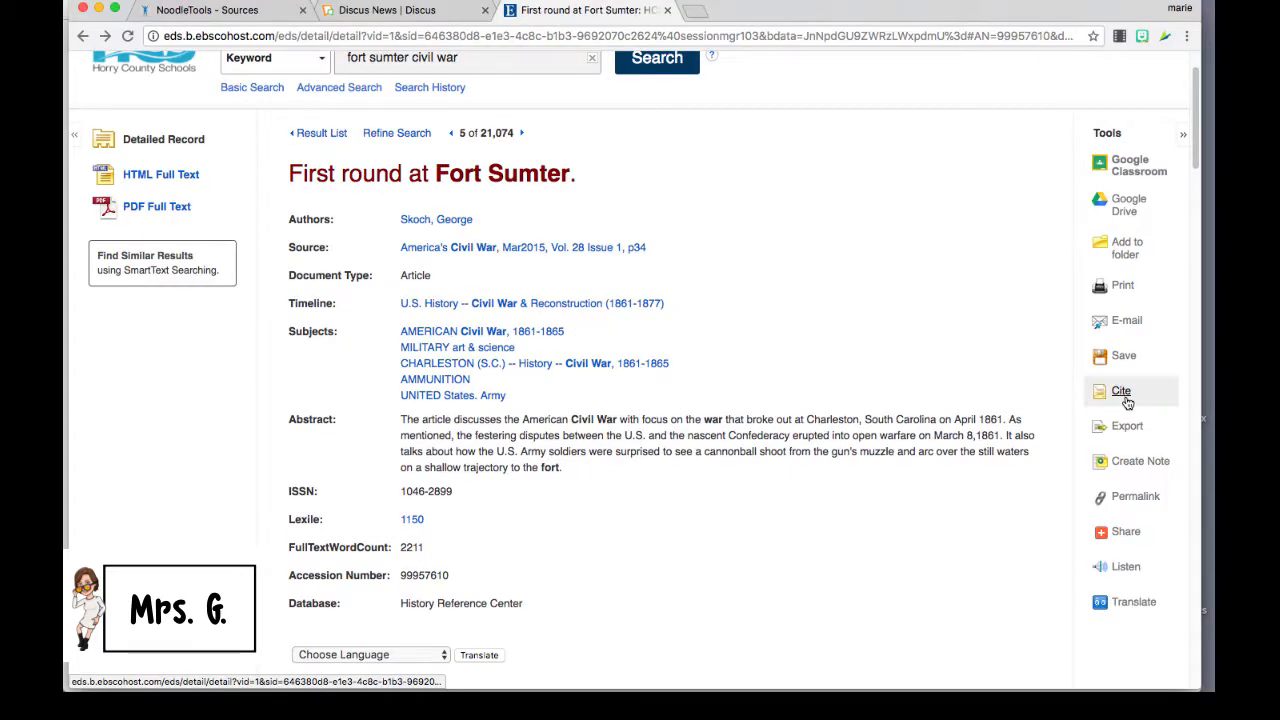
Step: Show EBSCO's ready-made citations for the article and copy the MLA Works Cited entry
click(1198, 397)
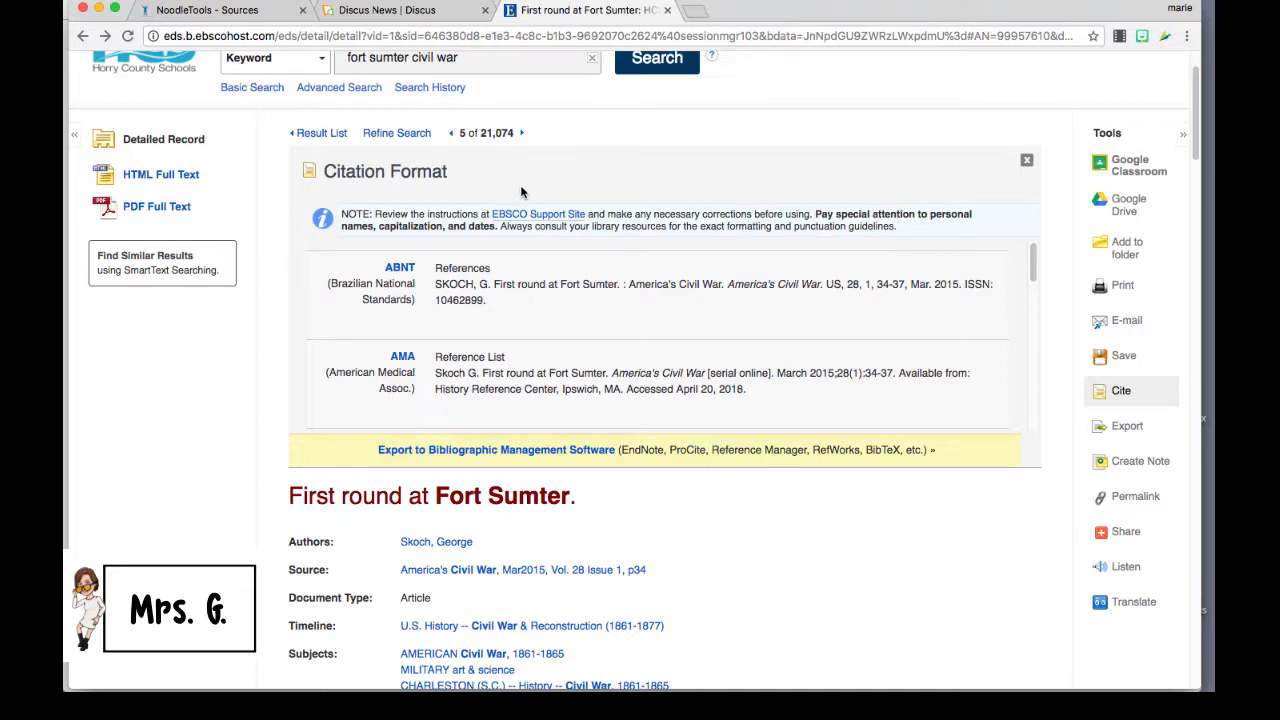
drag(1026, 272, 1040, 415)
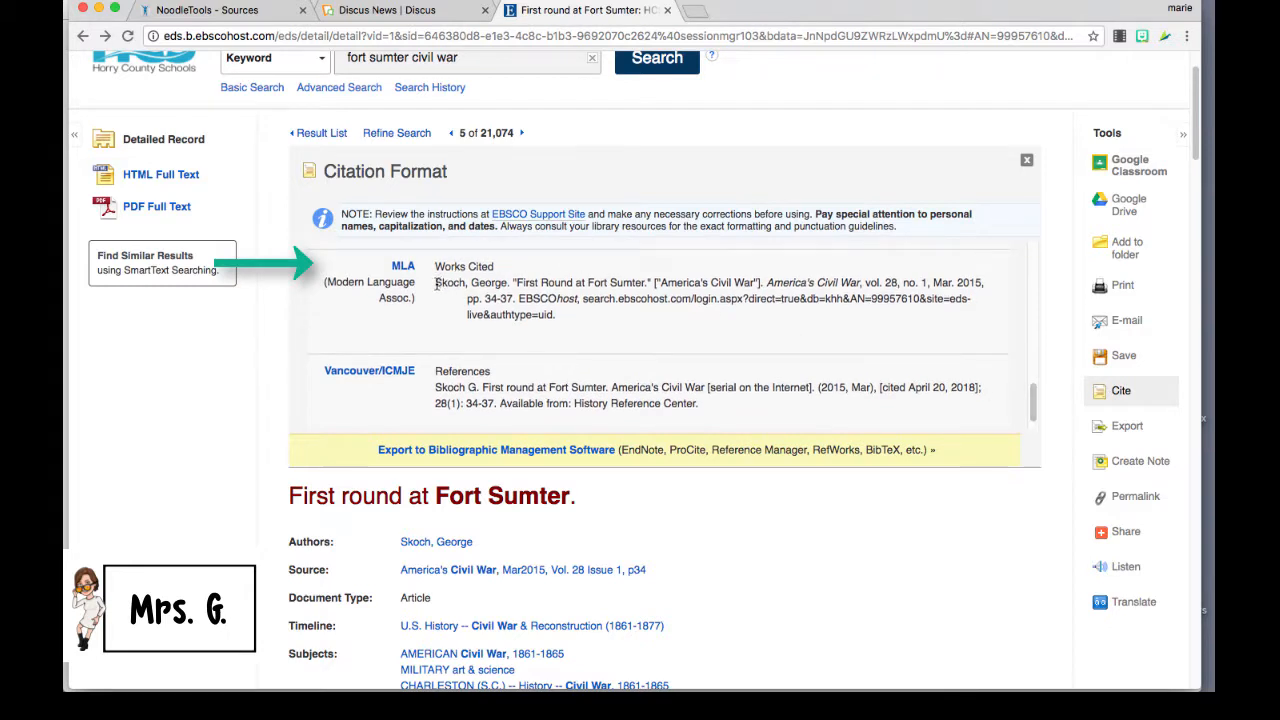
drag(435, 284, 576, 315)
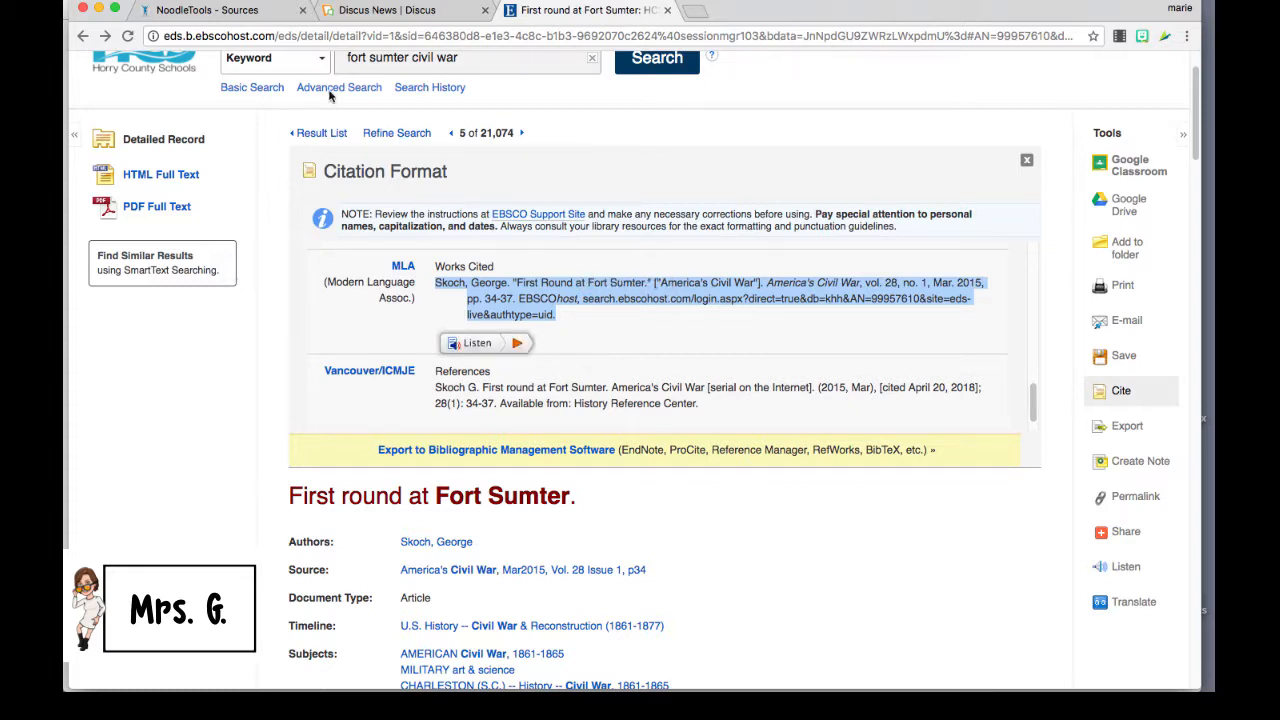
click(232, 12)
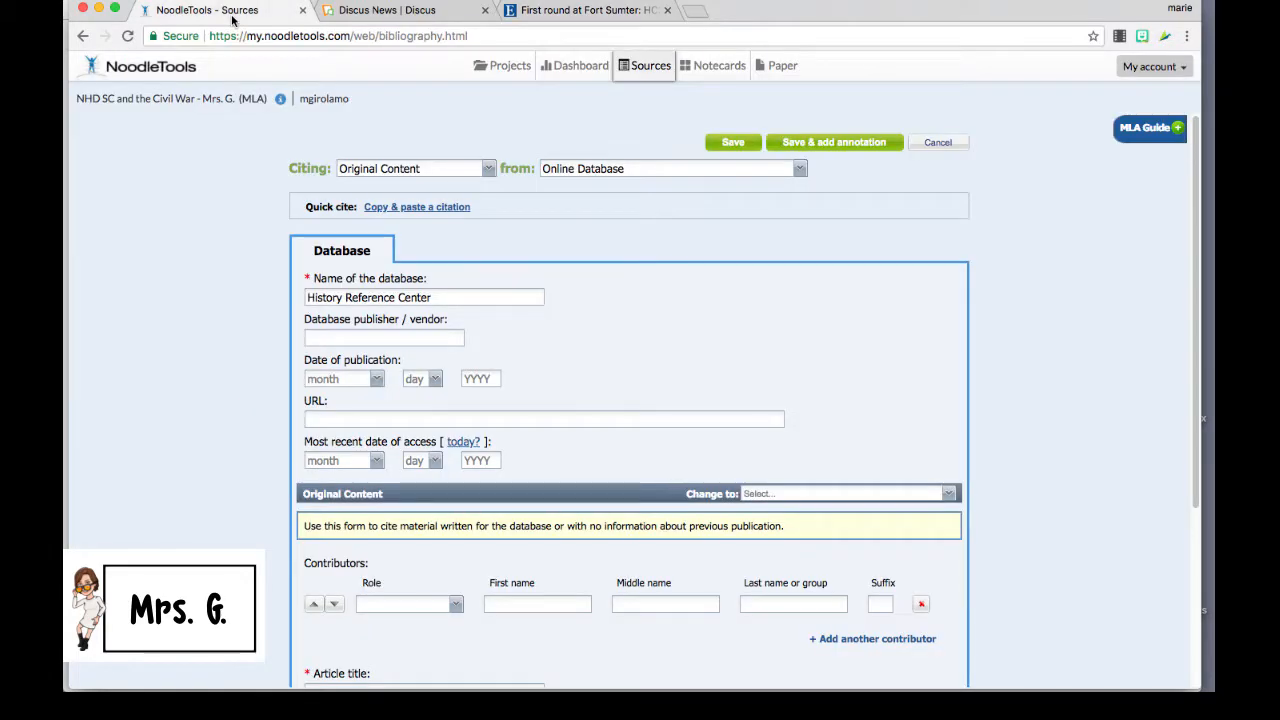
Step: Paste the copied EBSCO MLA citation into the form's Manually-edited citation box
click(387, 208)
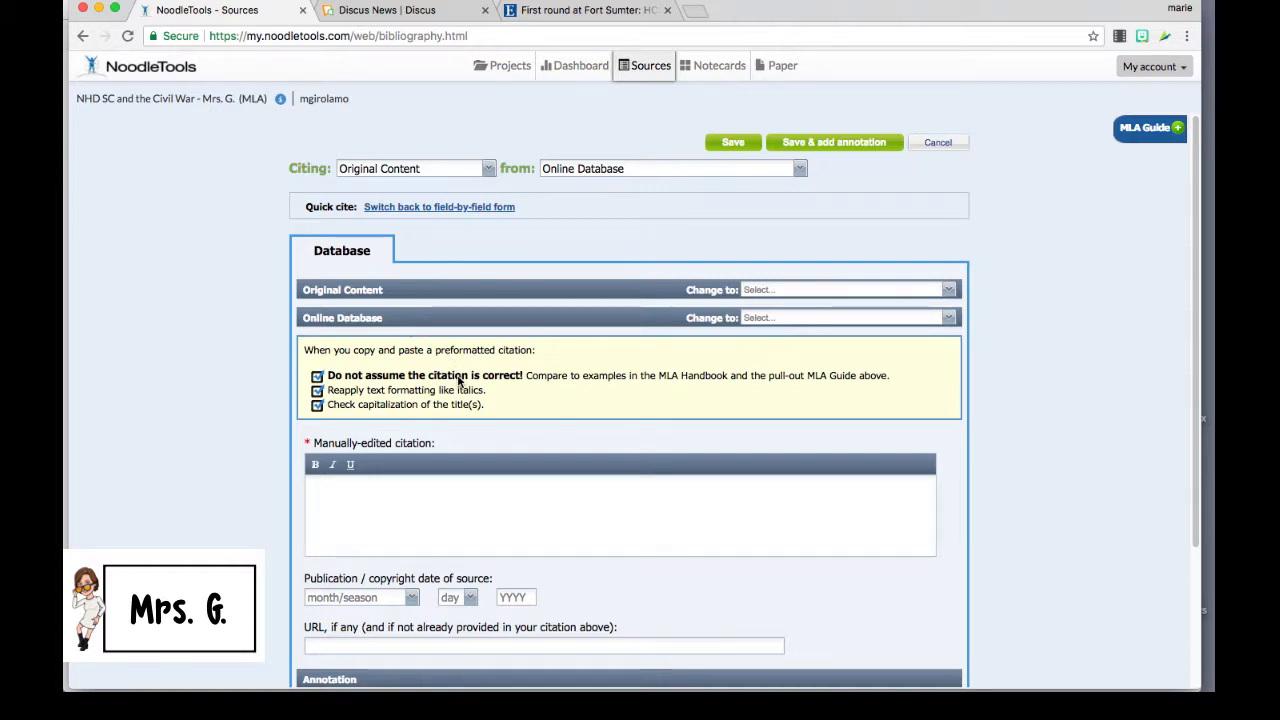
click(323, 484)
key(super+v)
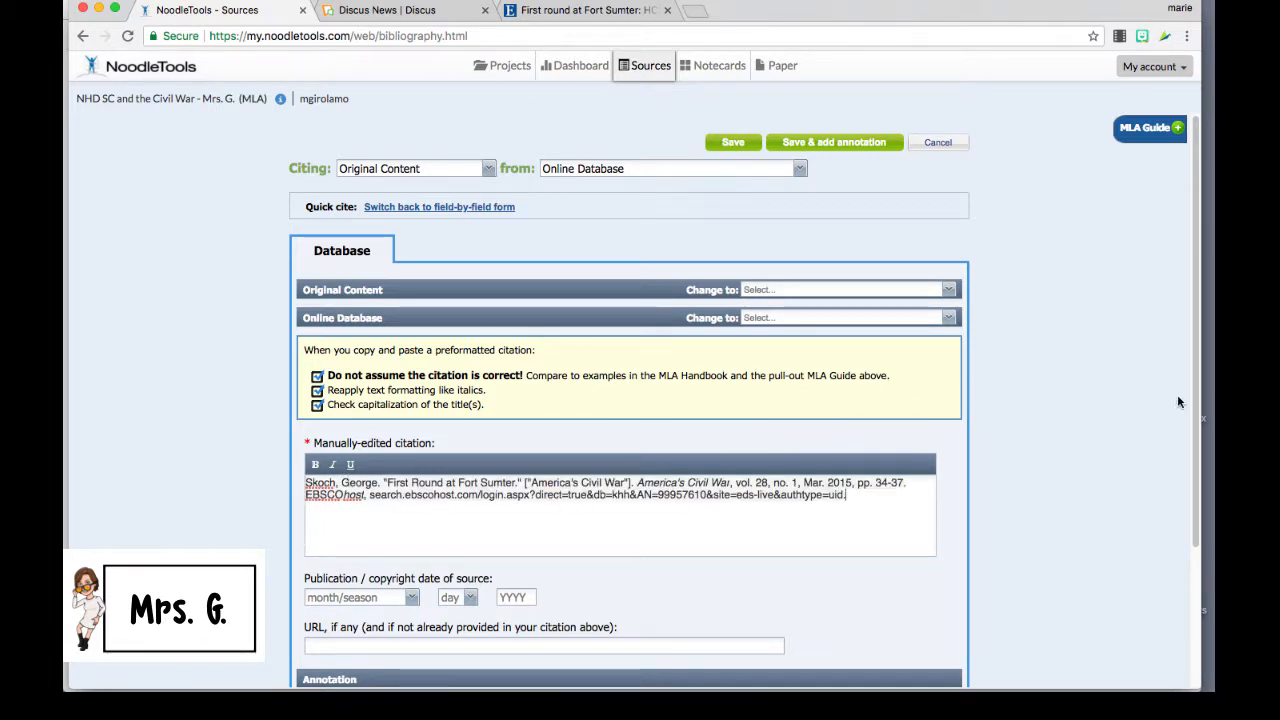
drag(1195, 400, 1190, 540)
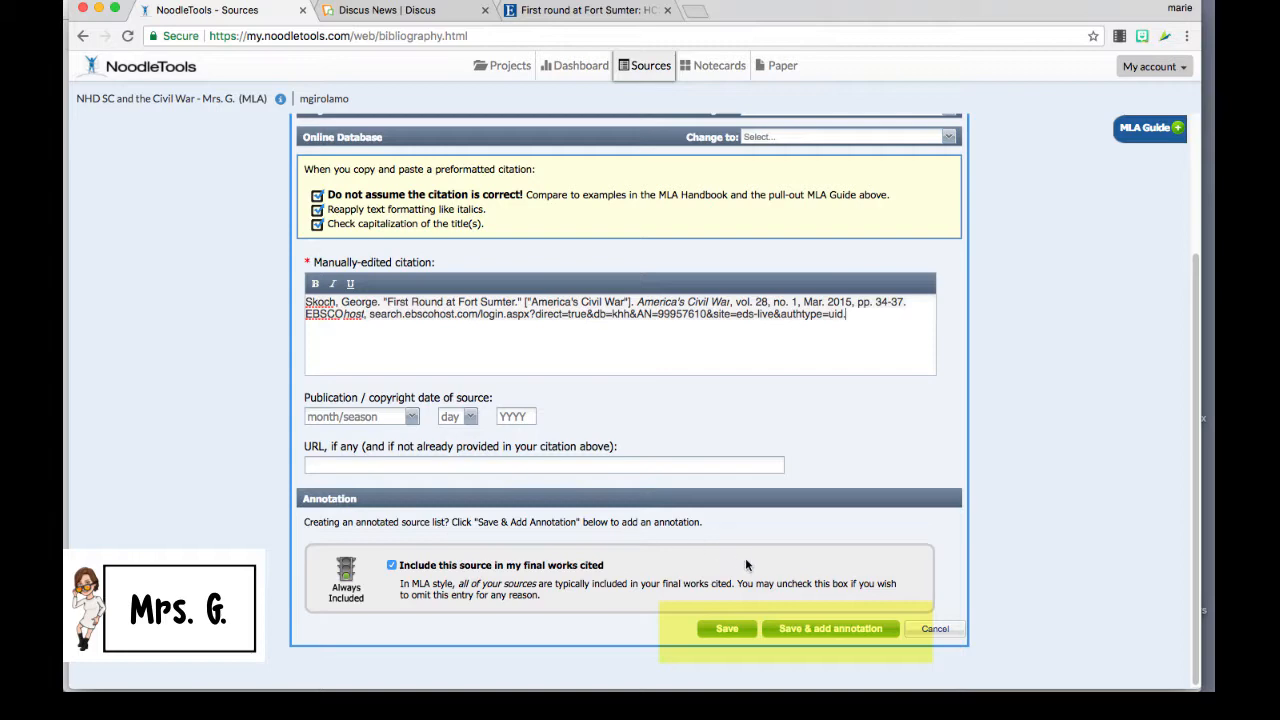
Step: Save the Fort Sumter citation with an annotation on South Carolina's Civil War role, lowercasing 'war'
click(822, 629)
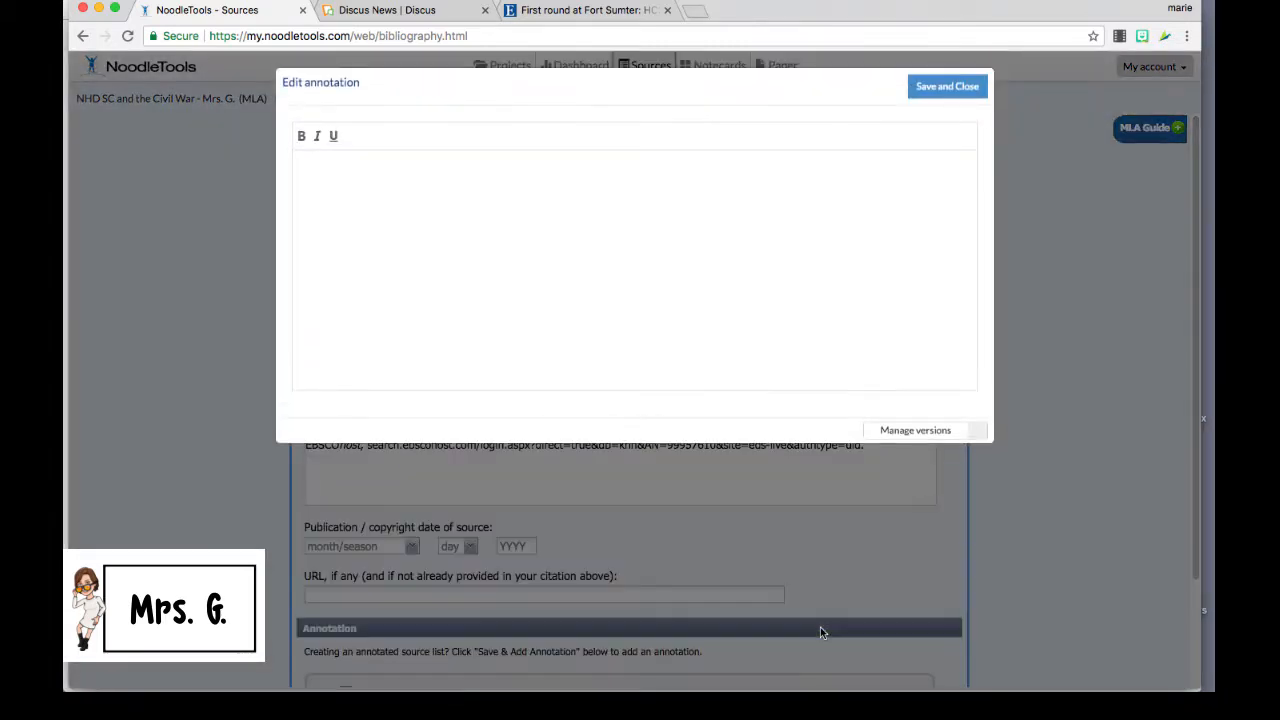
click(323, 168)
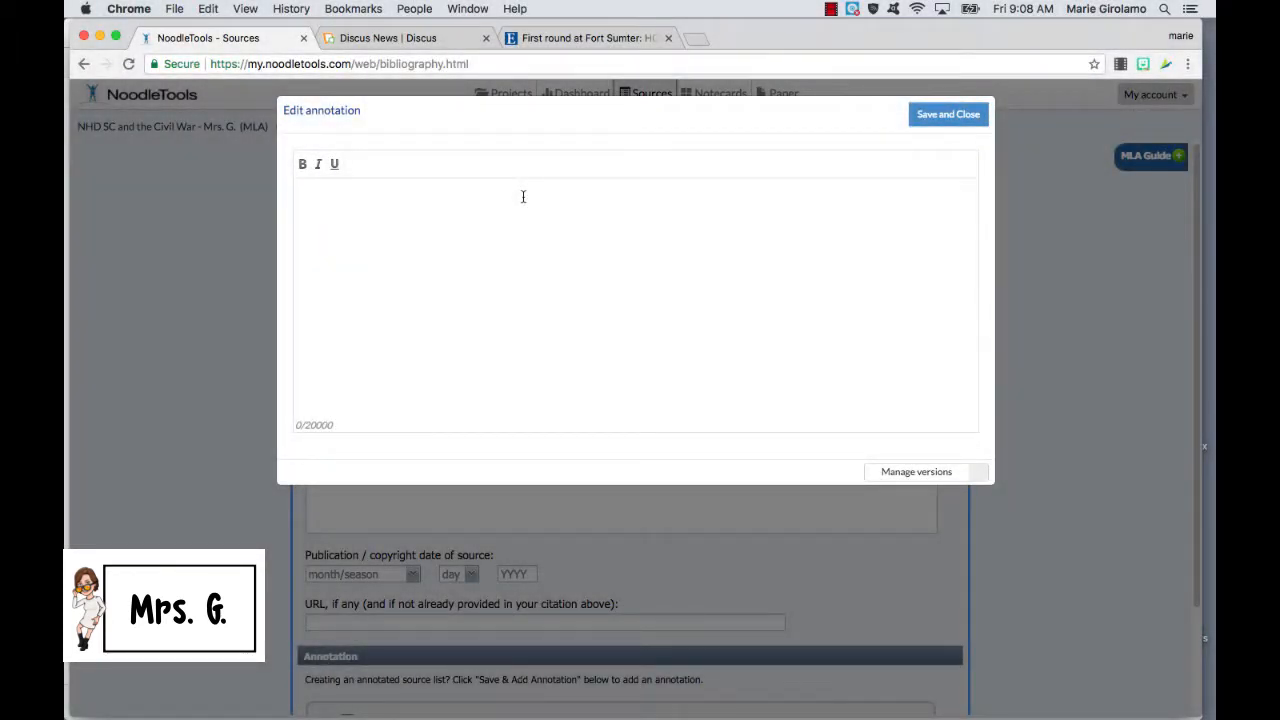
text(T)
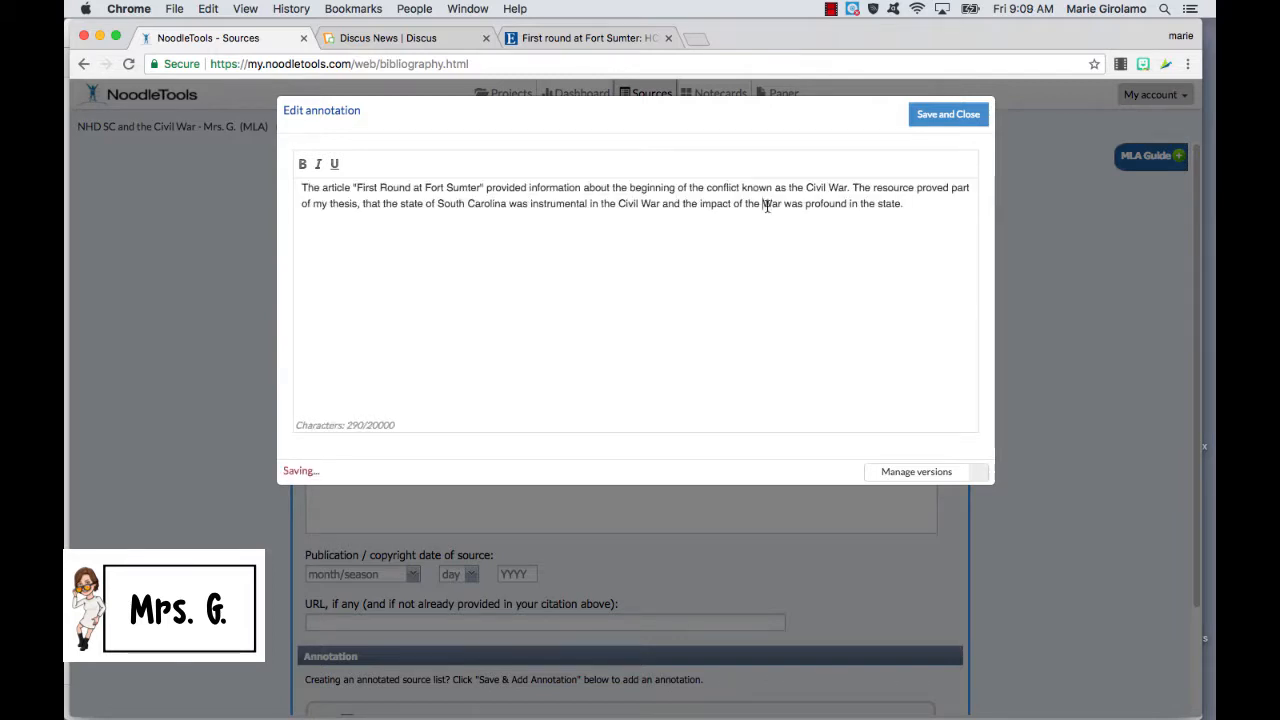
key(BackSpace)
text(w)
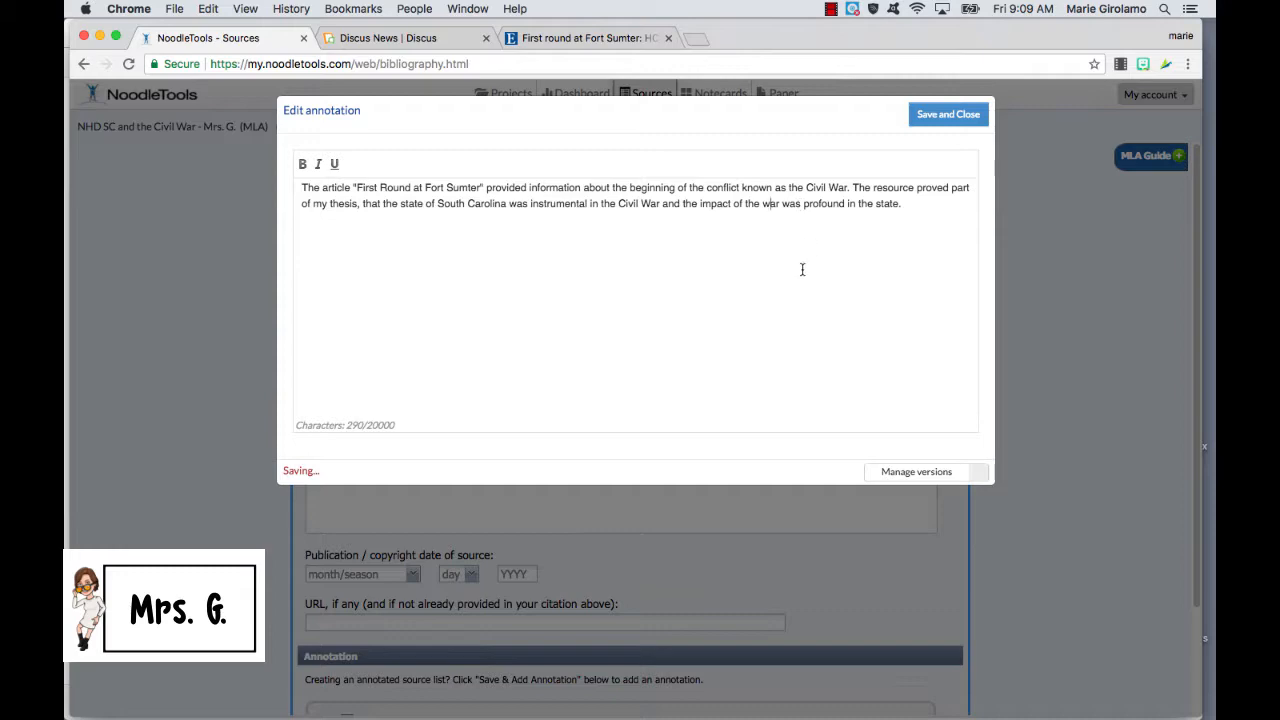
click(936, 116)
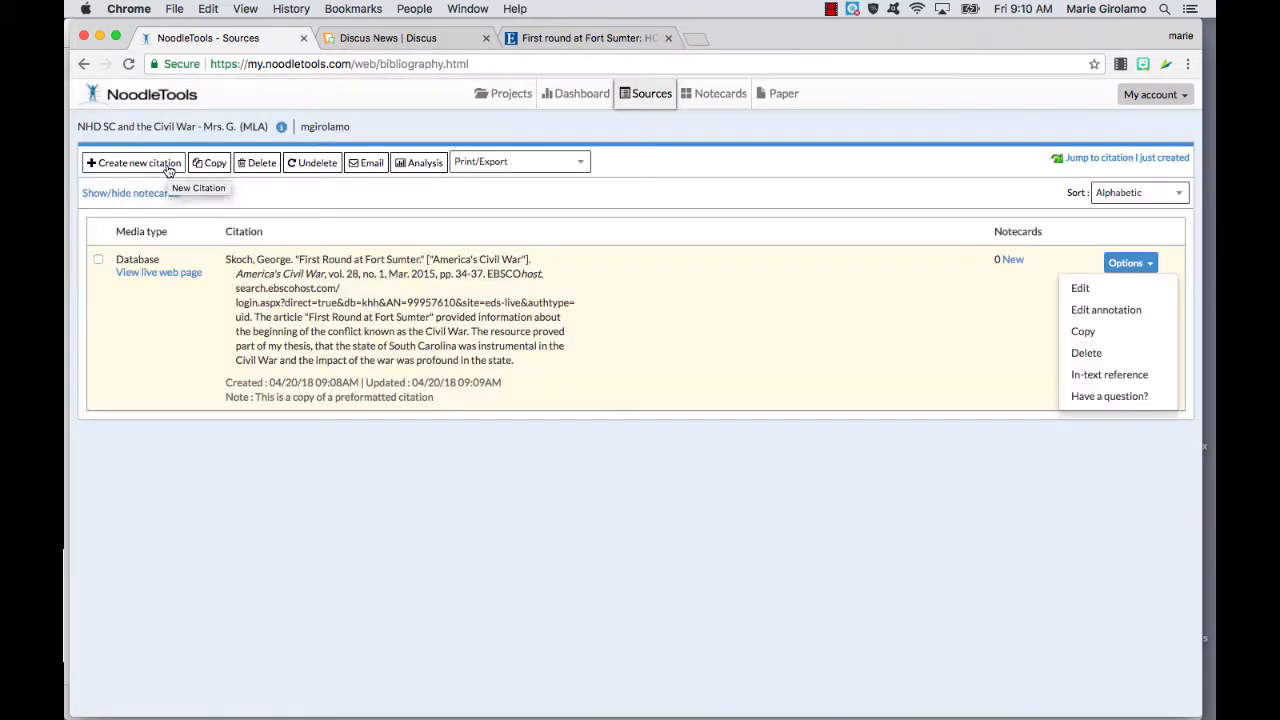
Step: Start a print book citation and enter the author's first and last name
click(168, 171)
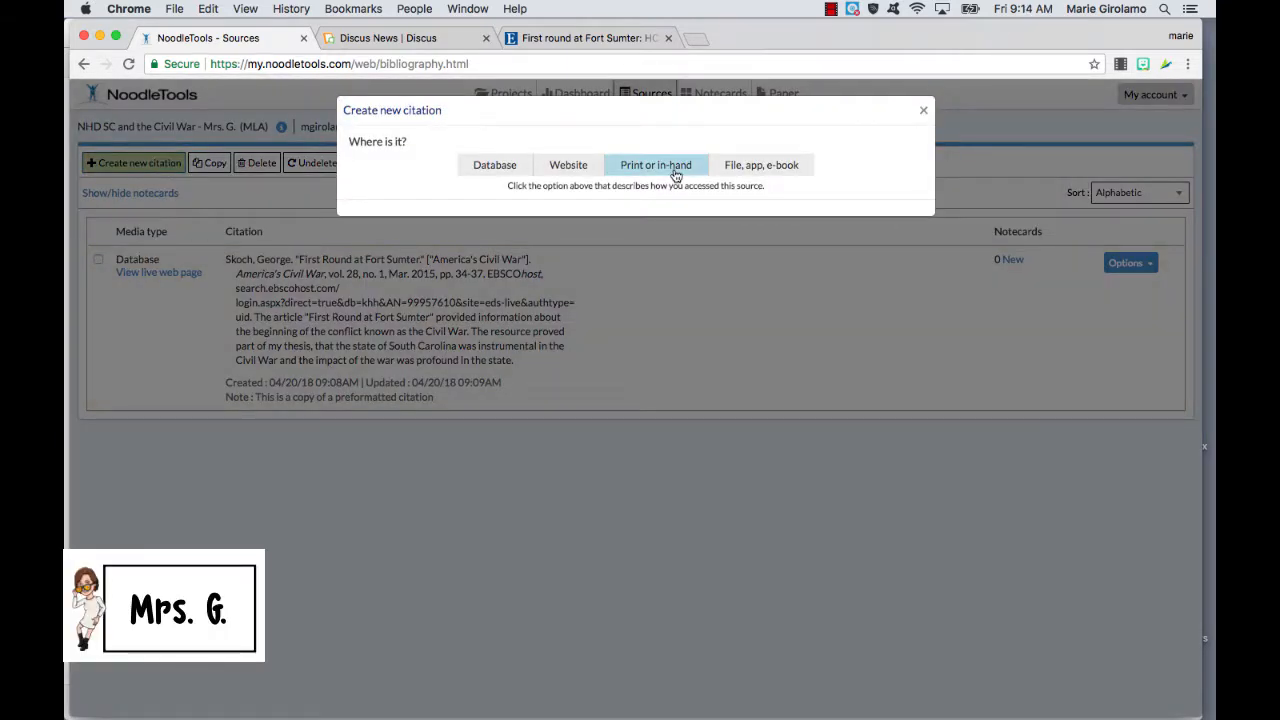
click(676, 175)
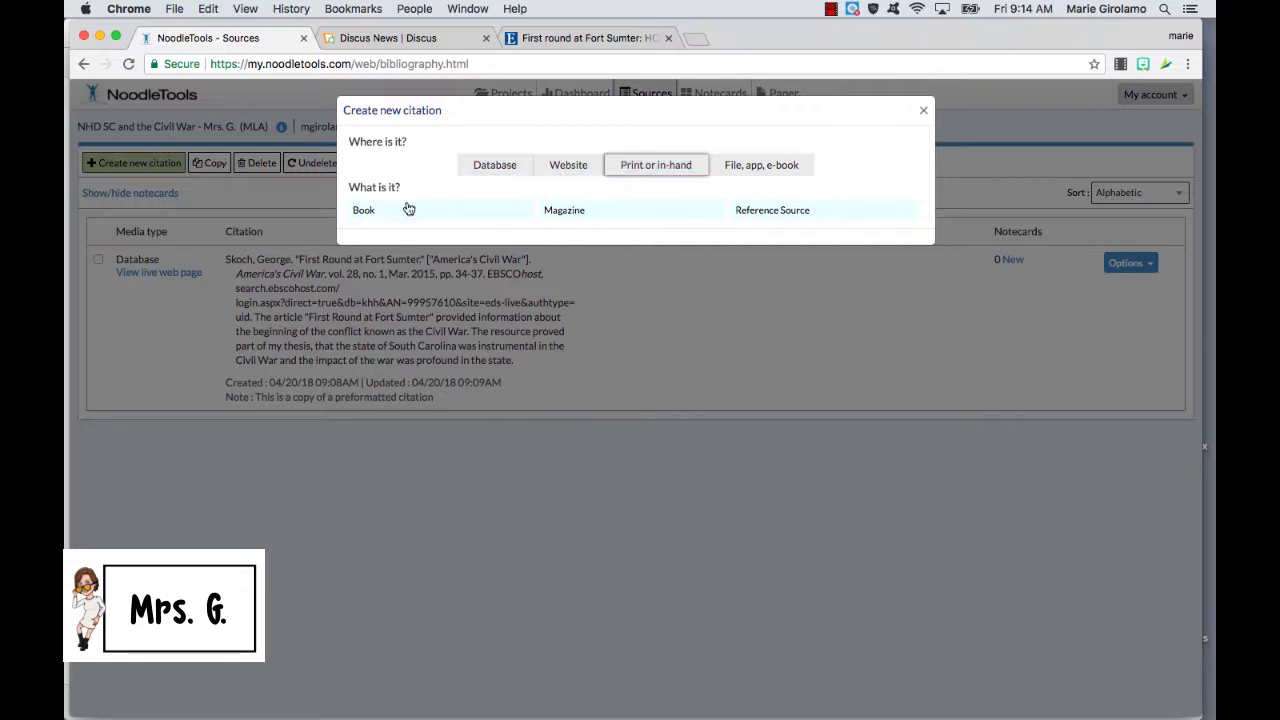
click(366, 210)
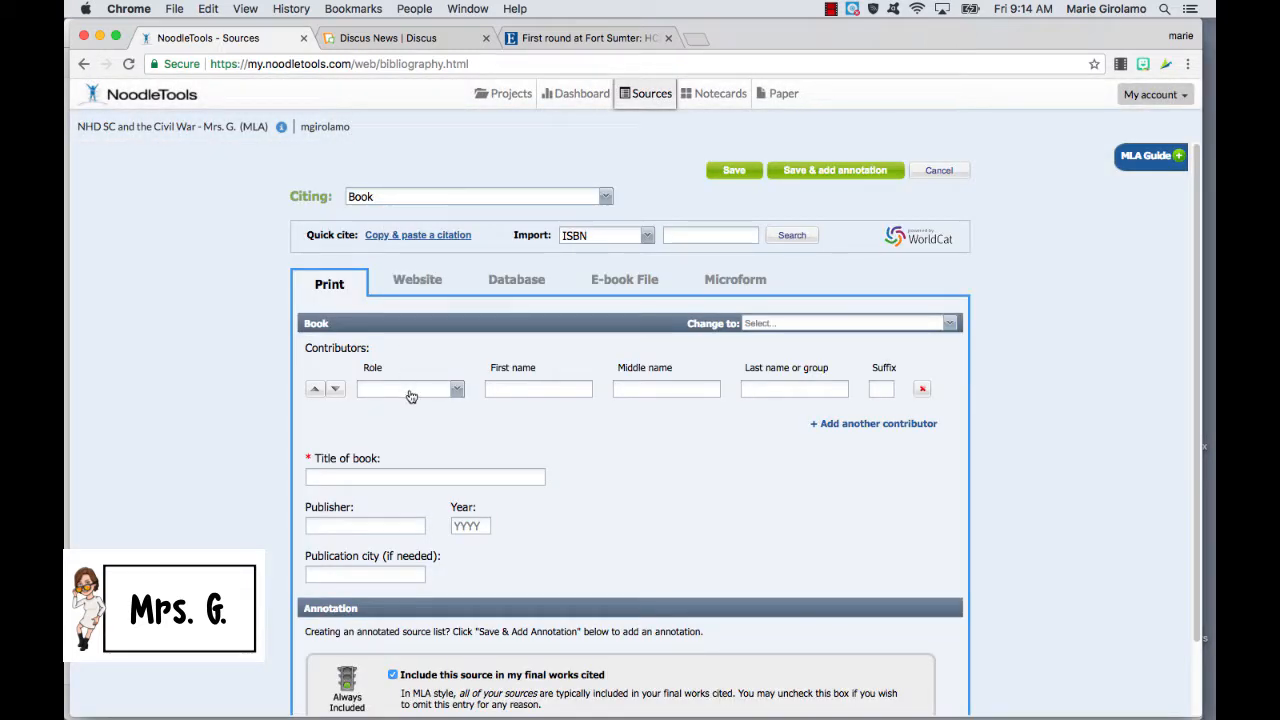
click(410, 395)
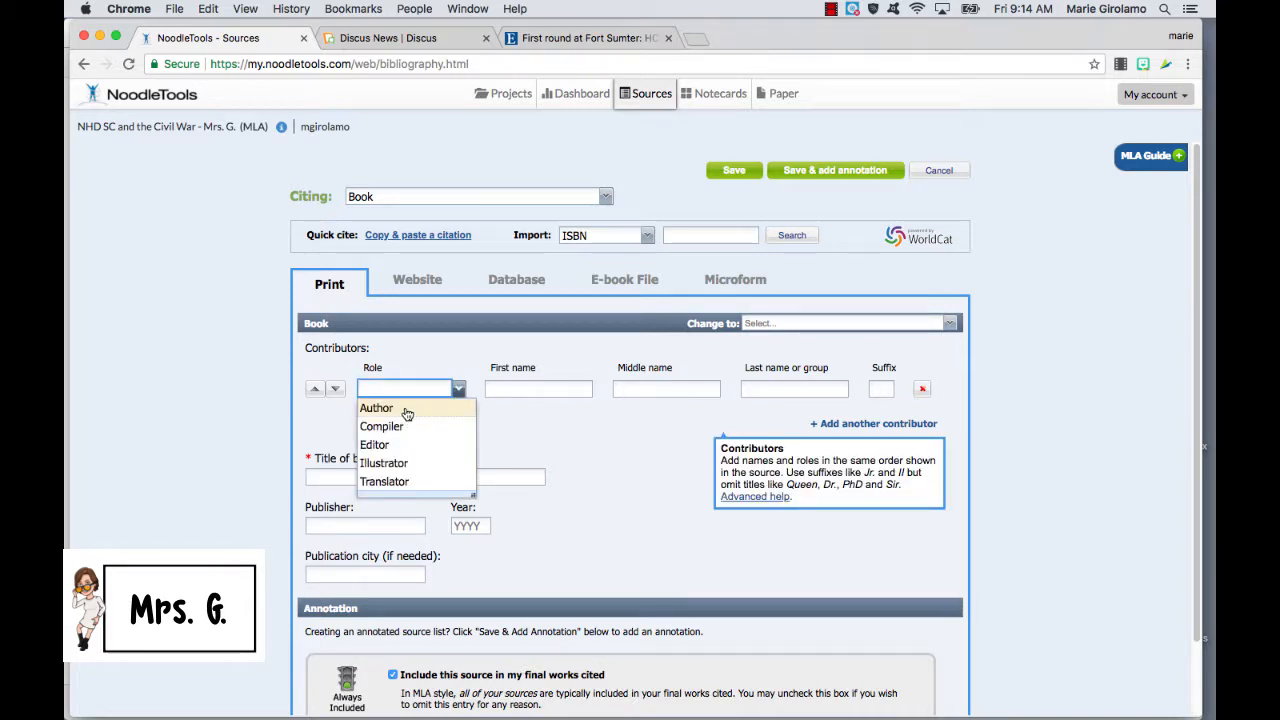
click(407, 409)
click(549, 388)
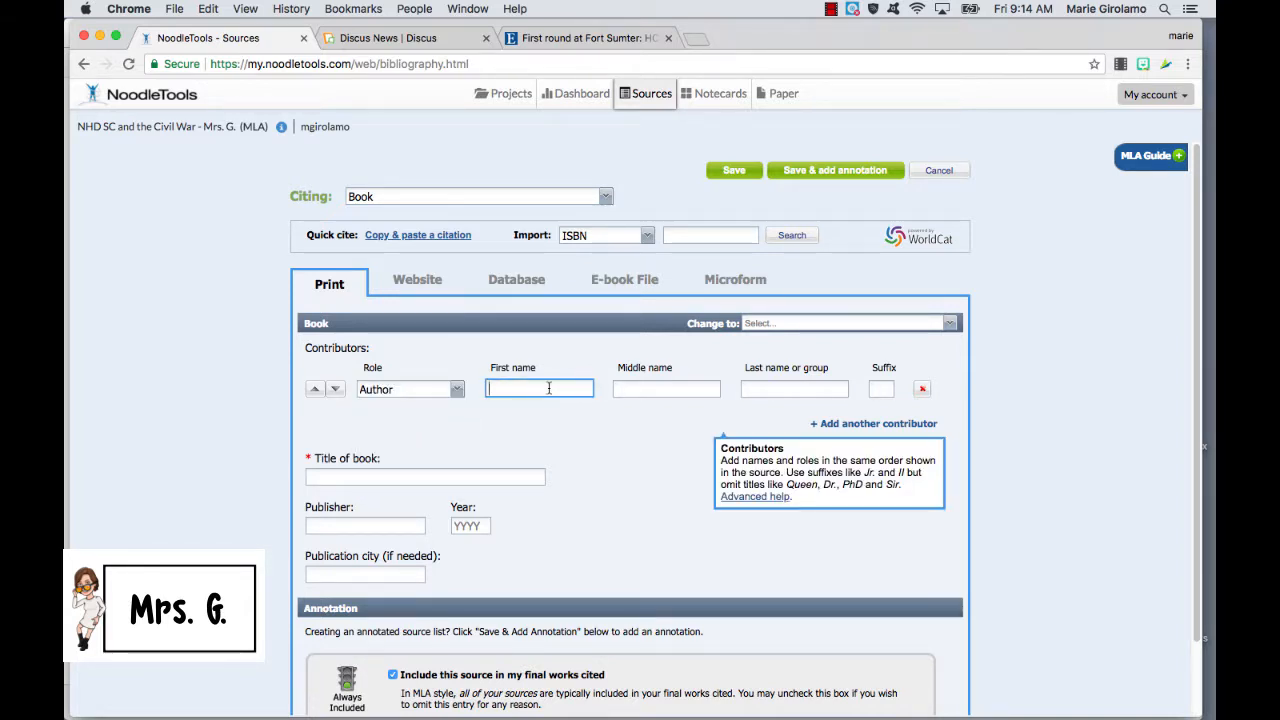
text(Janice)
key(Tab)
key(Tab)
text(Par)
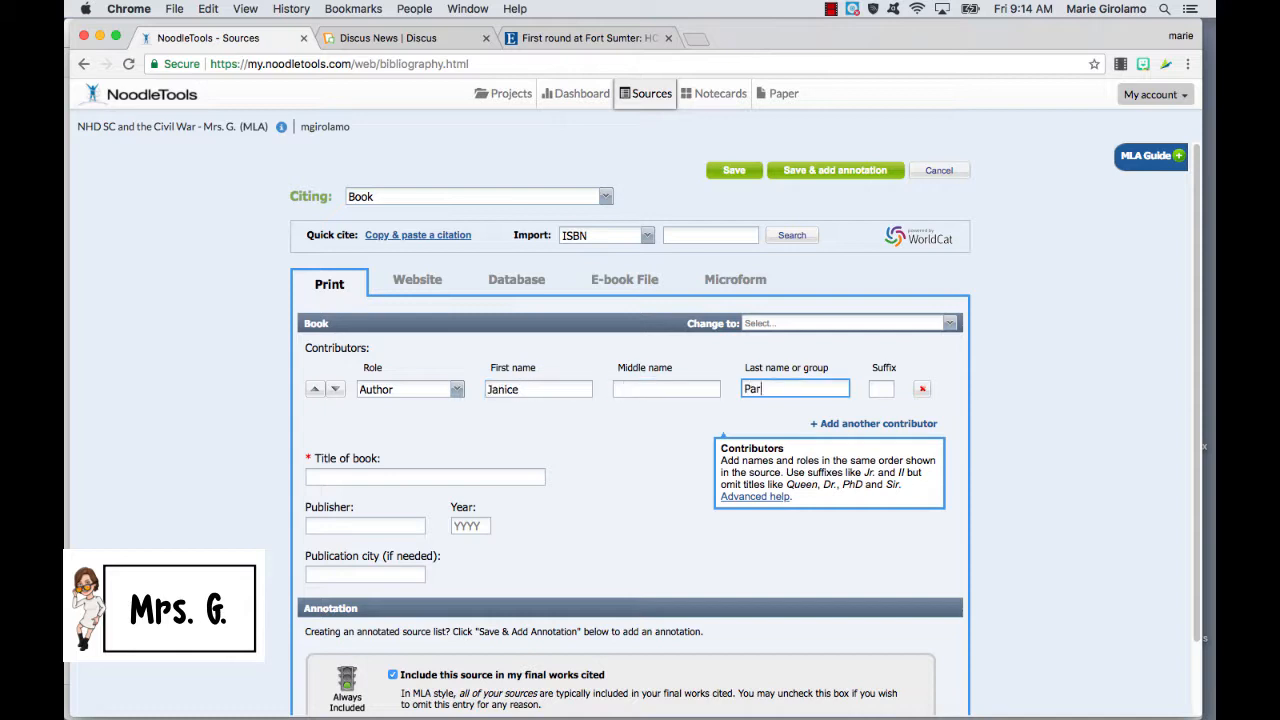
text(ker)
Step: Enter the title South Carolina, save the book, and begin writing its annotation
click(407, 479)
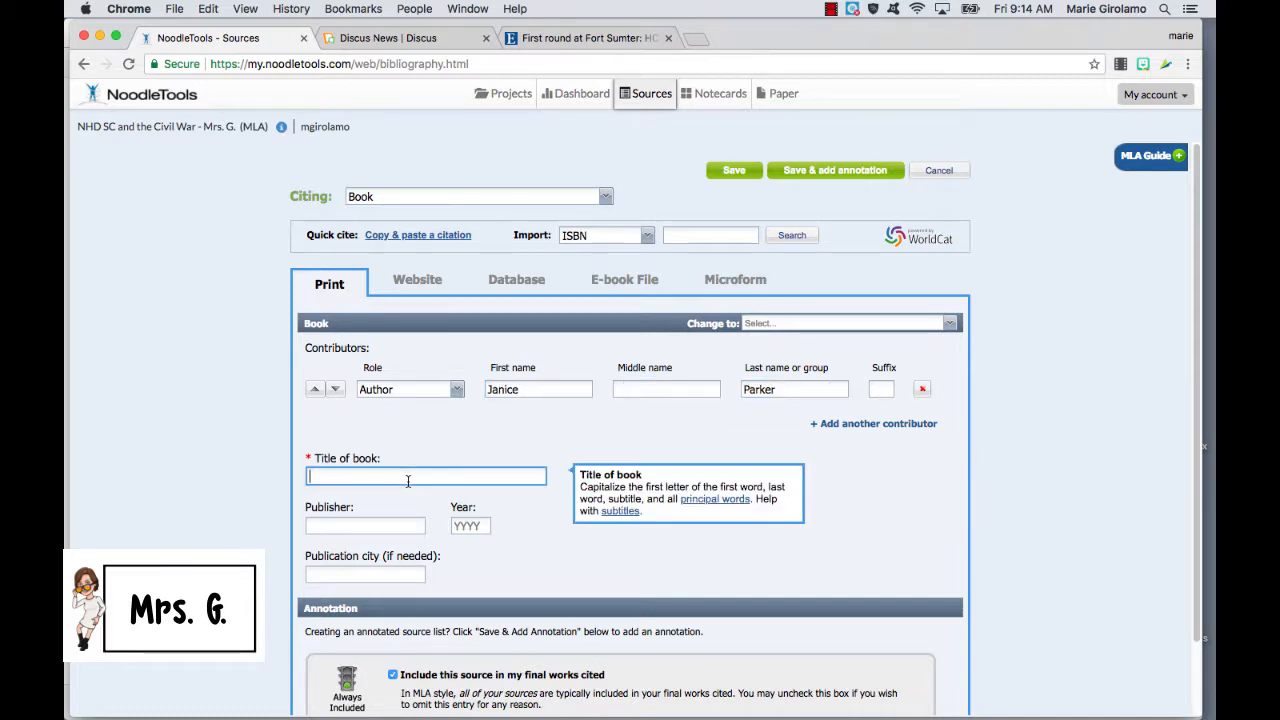
text(South Carolina)
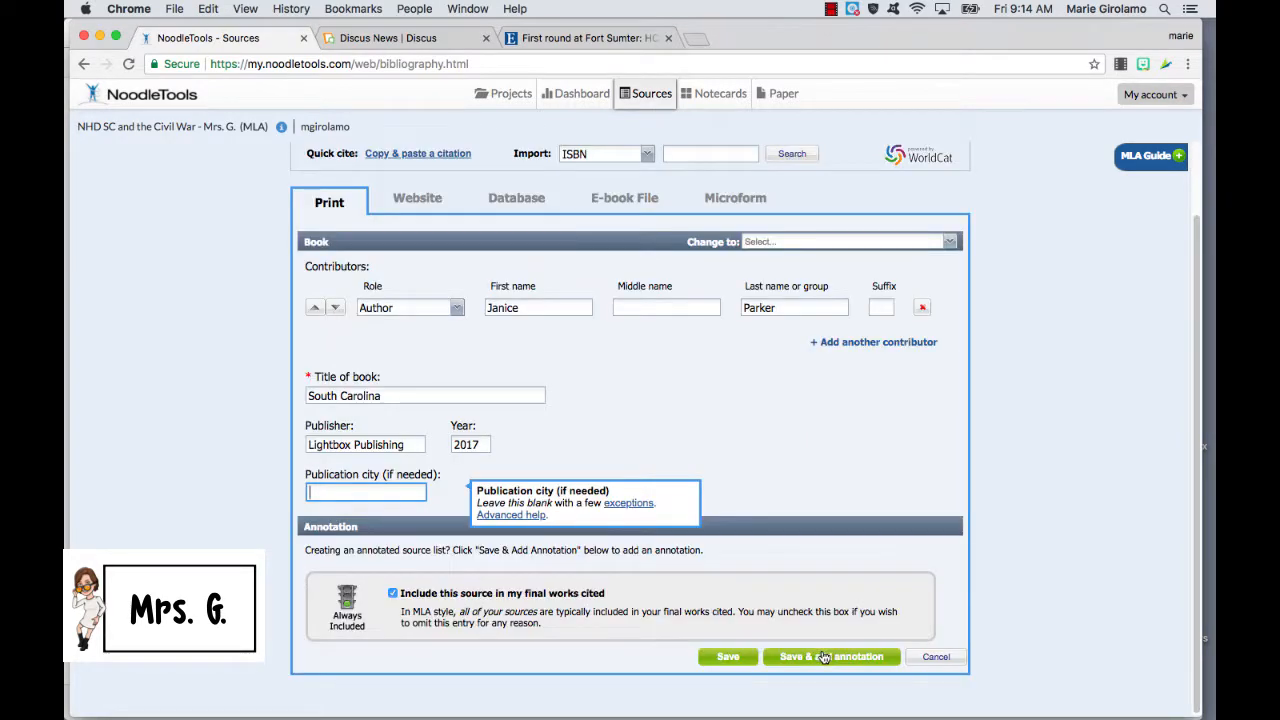
click(822, 657)
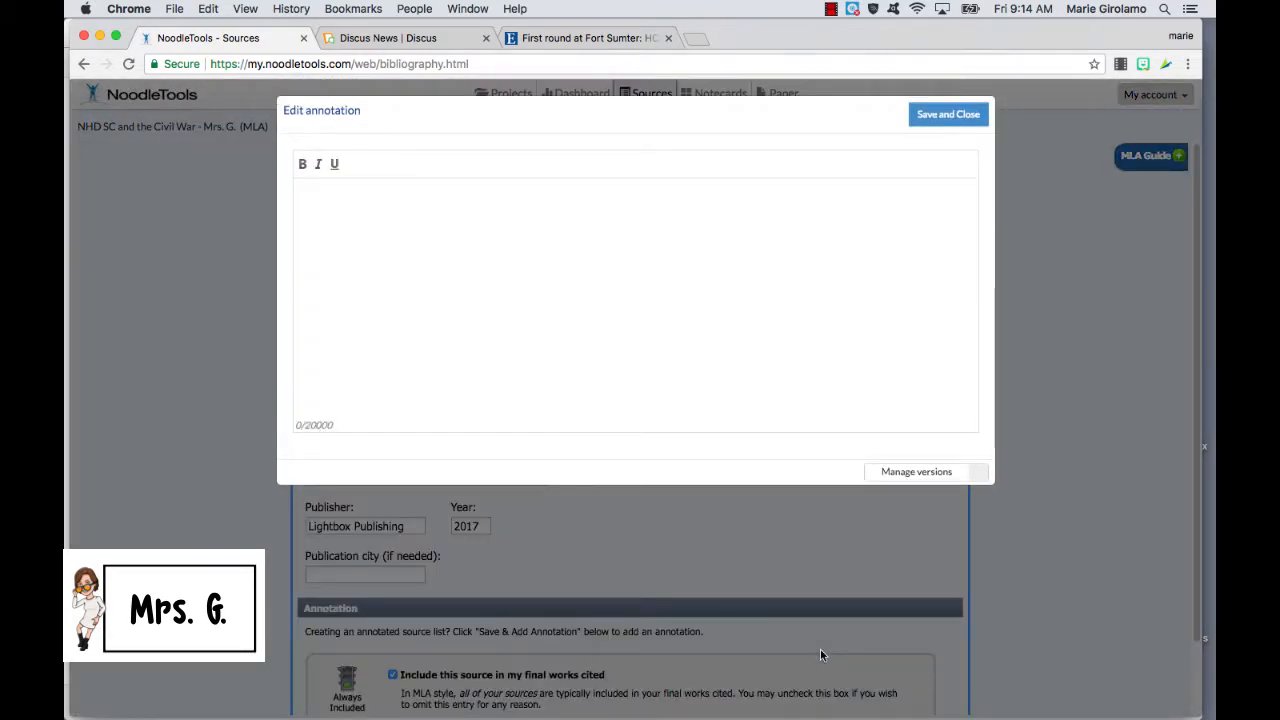
click(313, 196)
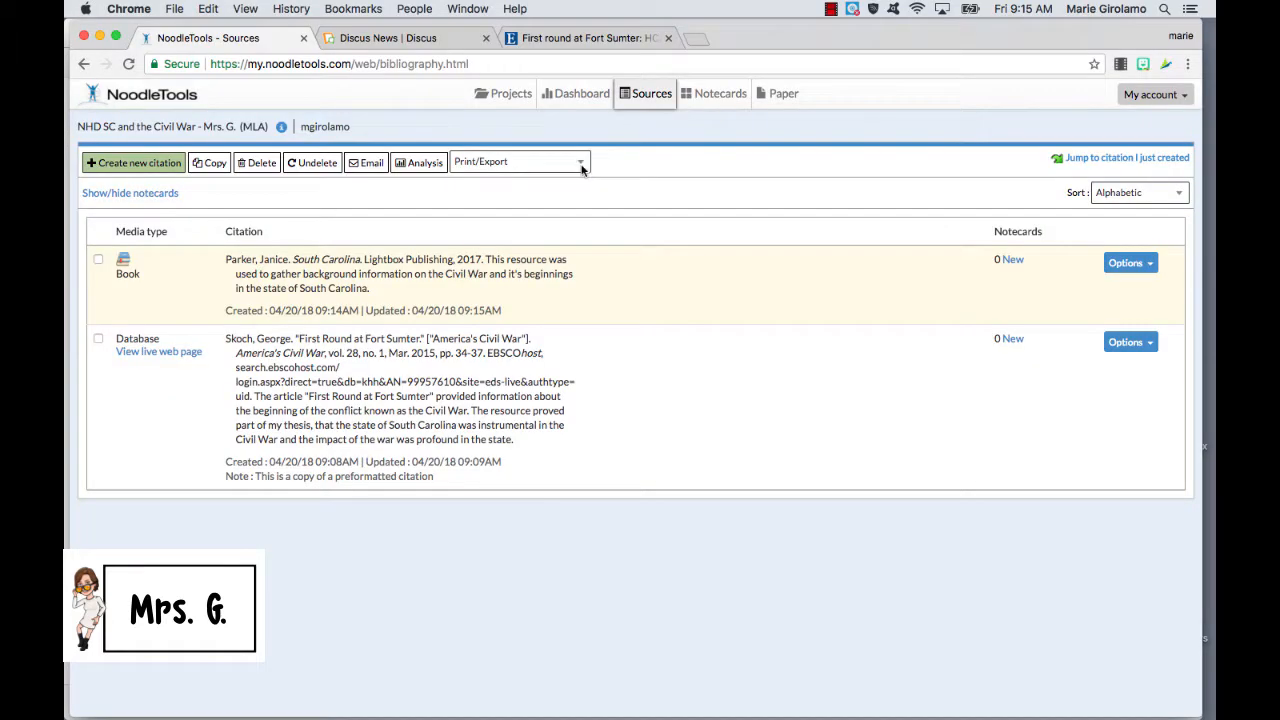
Step: Export the source list as a Word document and dismiss the export confirmation
click(581, 166)
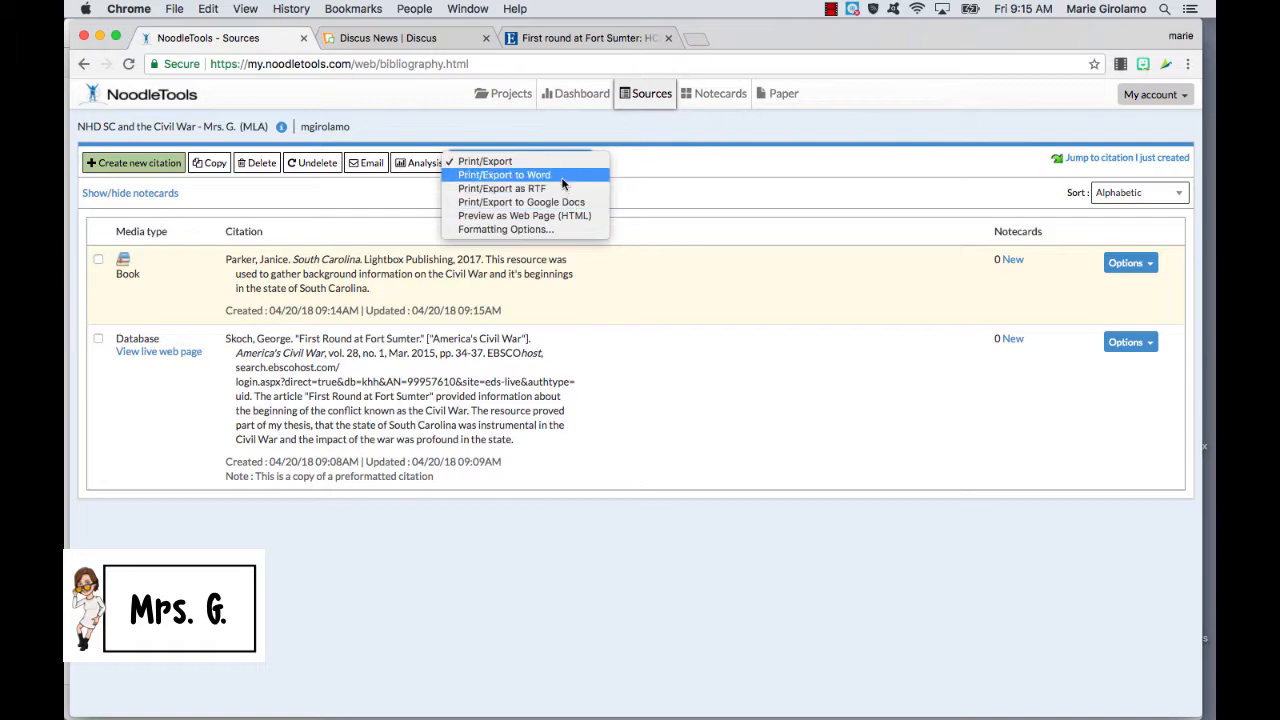
click(562, 176)
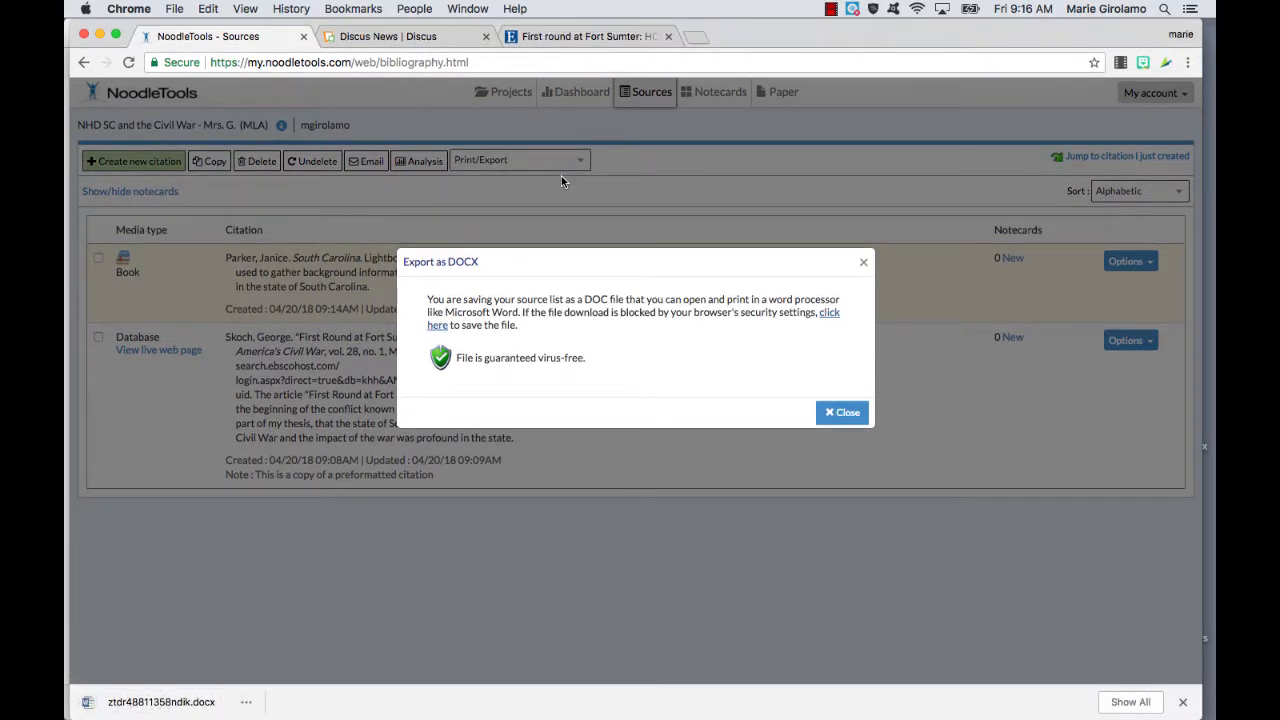
click(851, 418)
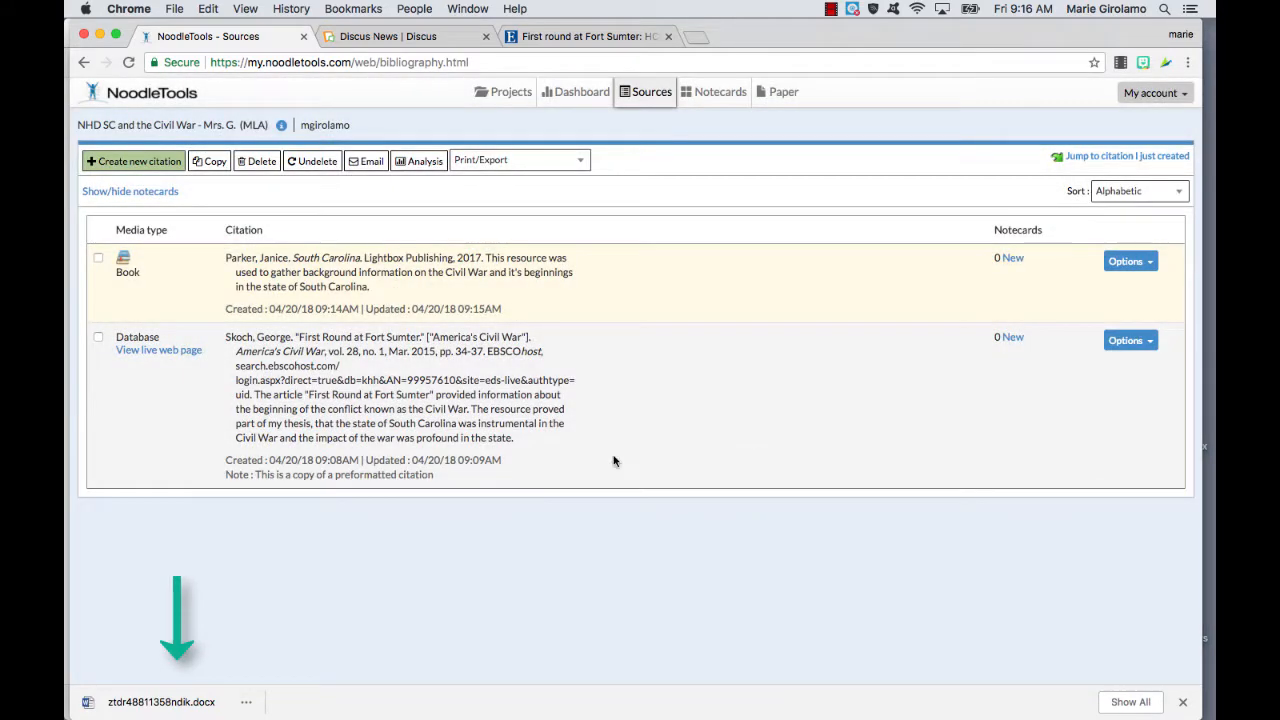
Step: Open the downloaded DOCX file of the source list
click(196, 704)
right_click(196, 704)
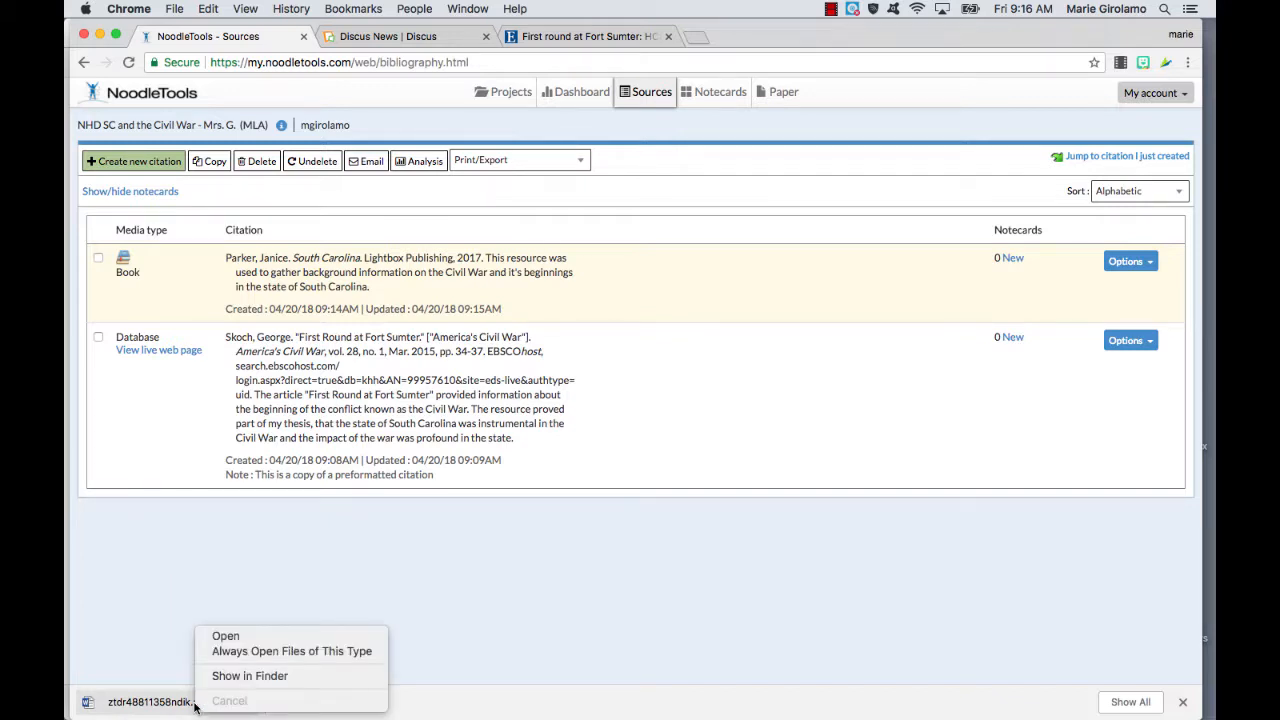
click(208, 641)
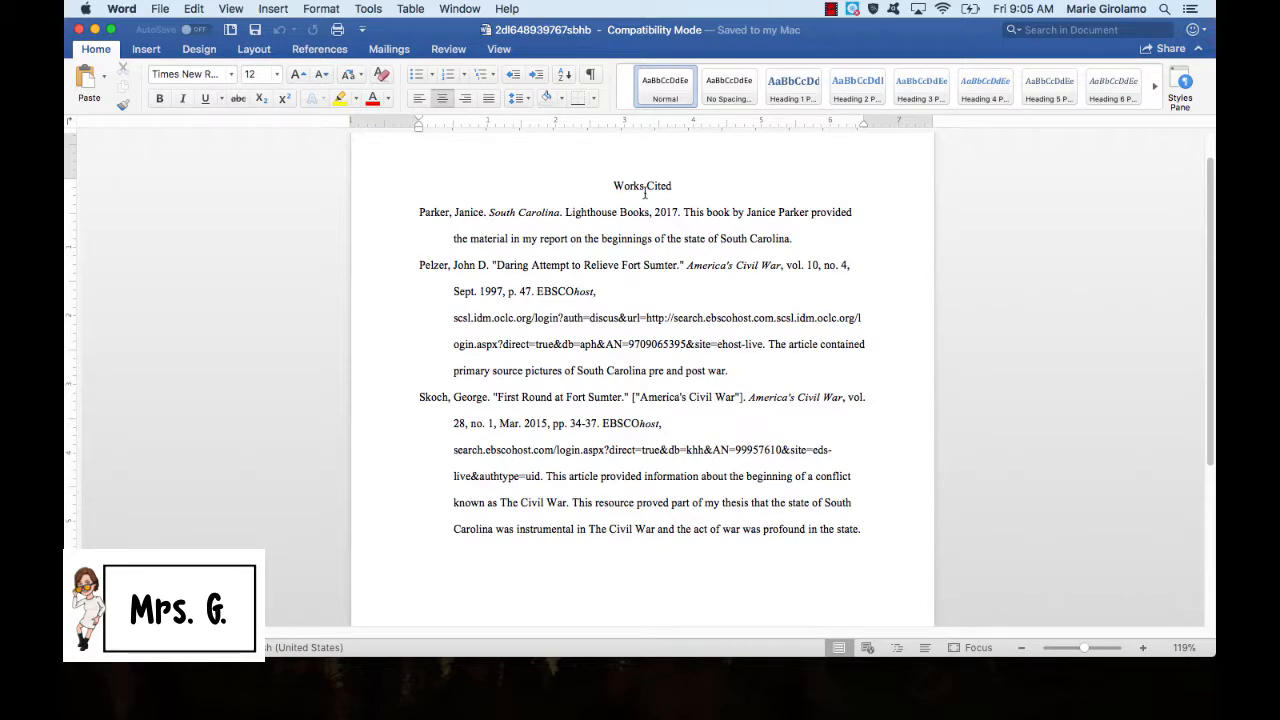
Step: Retitle the list 'Annotated Bibliography' and add a 'Primary Sources' heading above the first entry
drag(613, 185, 672, 188)
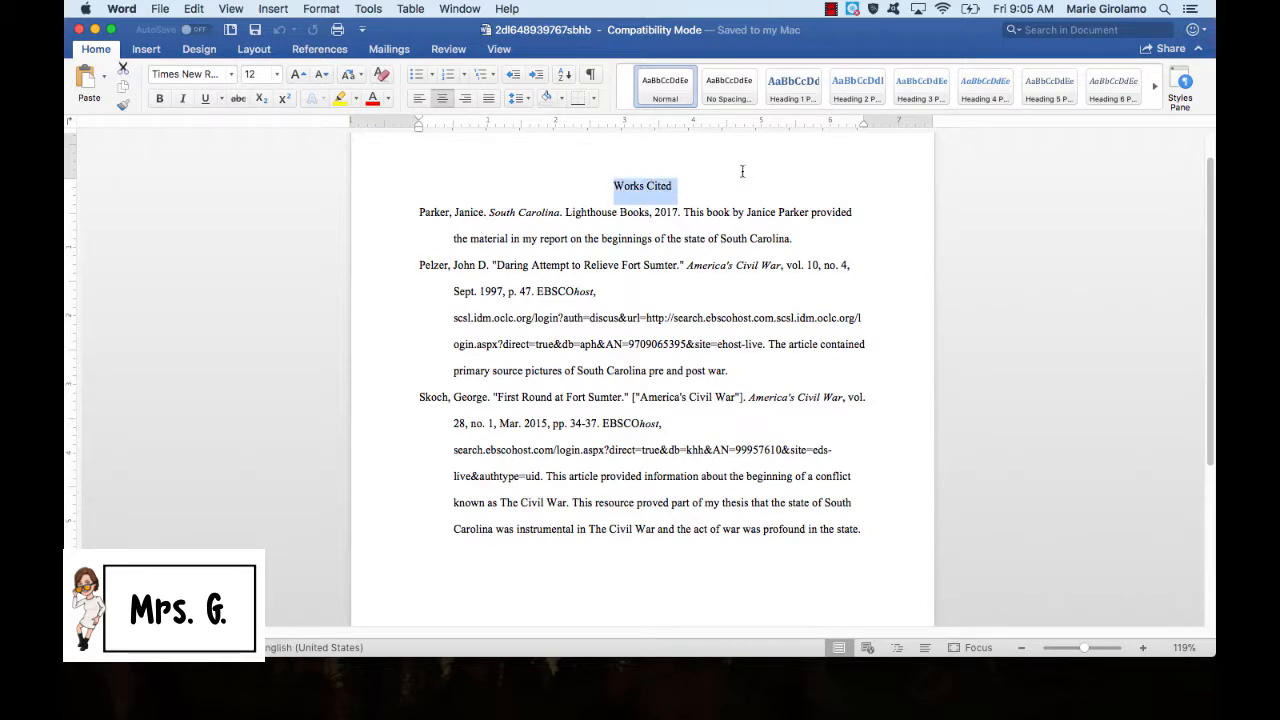
text(Annotated B)
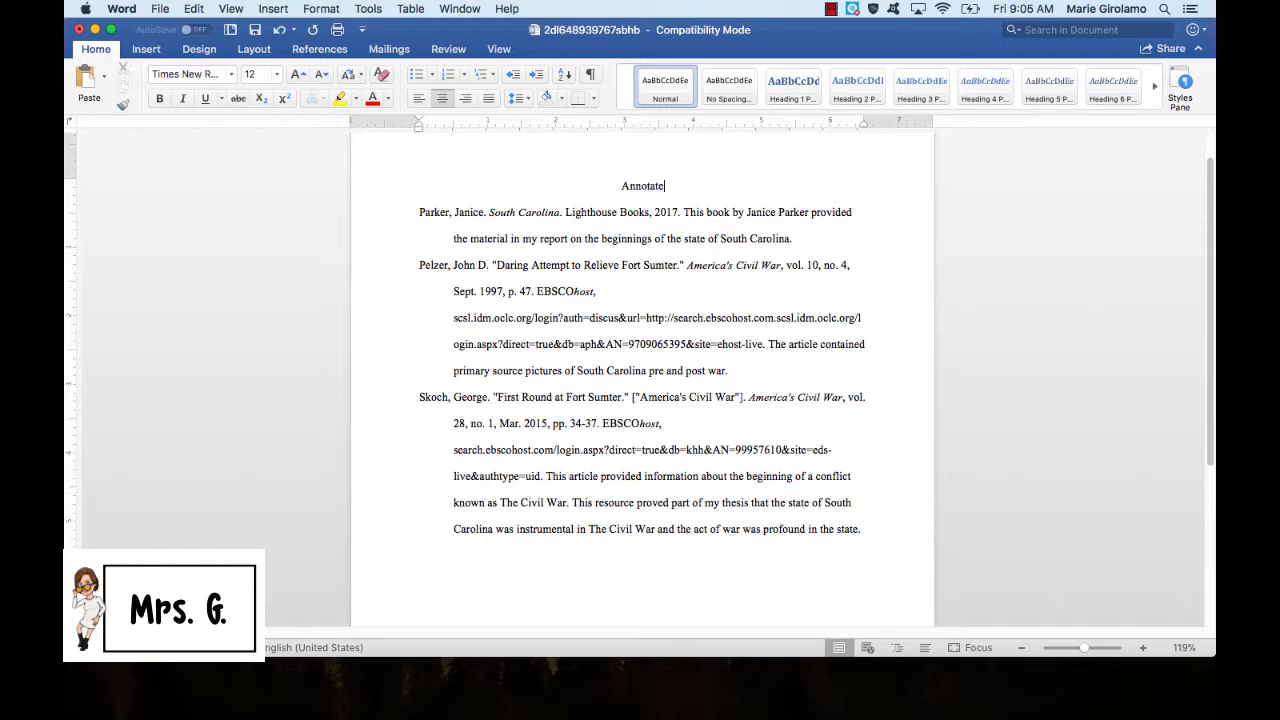
text(ibliography)
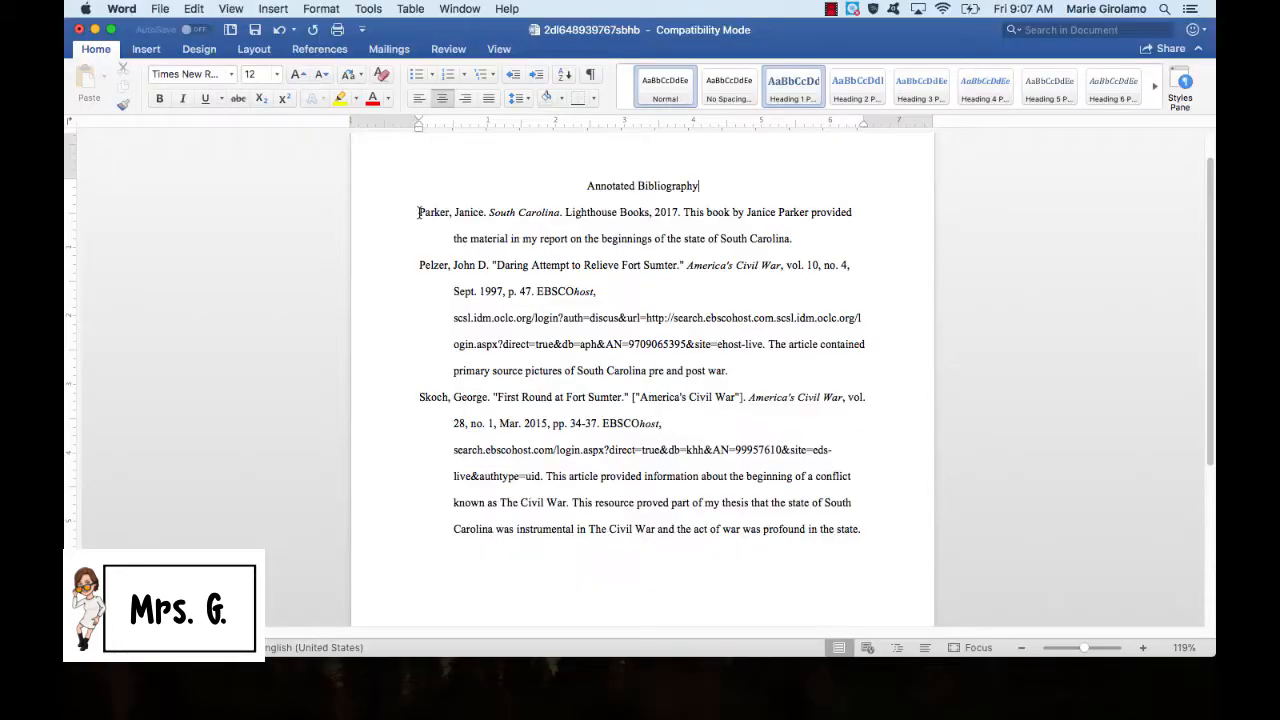
click(418, 212)
text(Primary S)
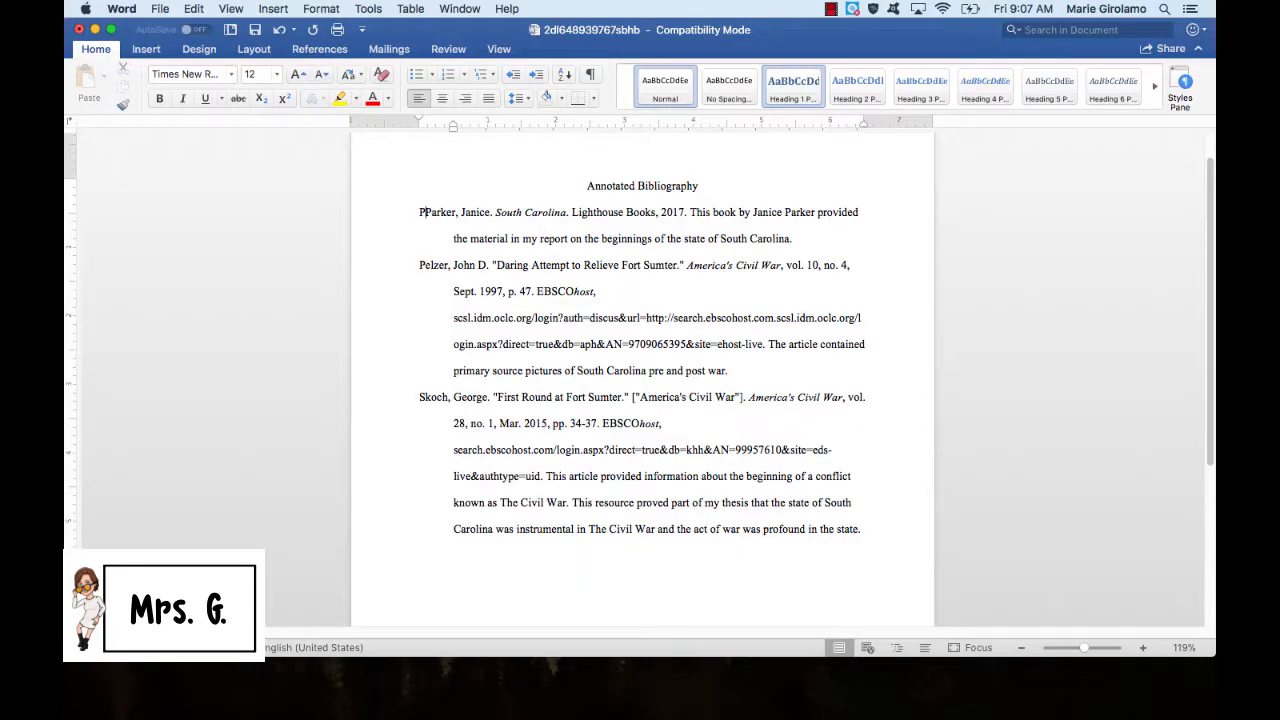
text(ources)
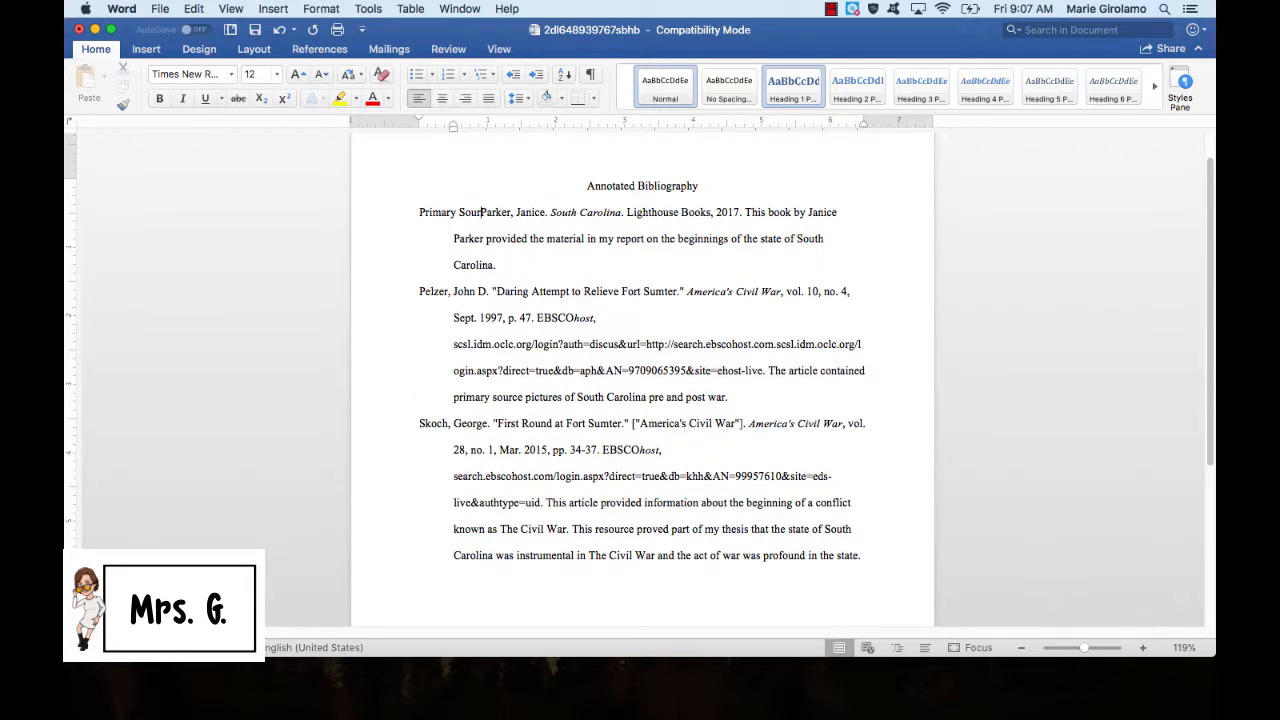
key(Return)
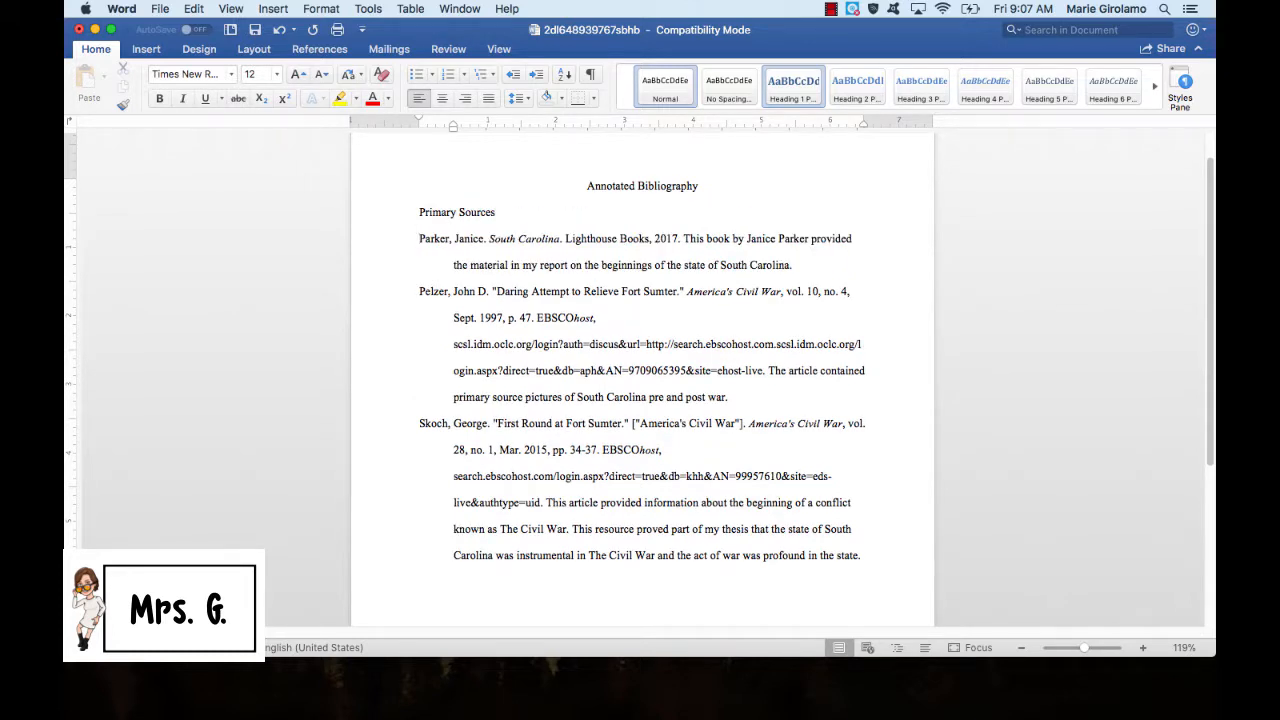
Step: Start a 'Secondary' heading on a new line below the last entry
click(453, 555)
click(869, 556)
key(Return)
text(Secondary)
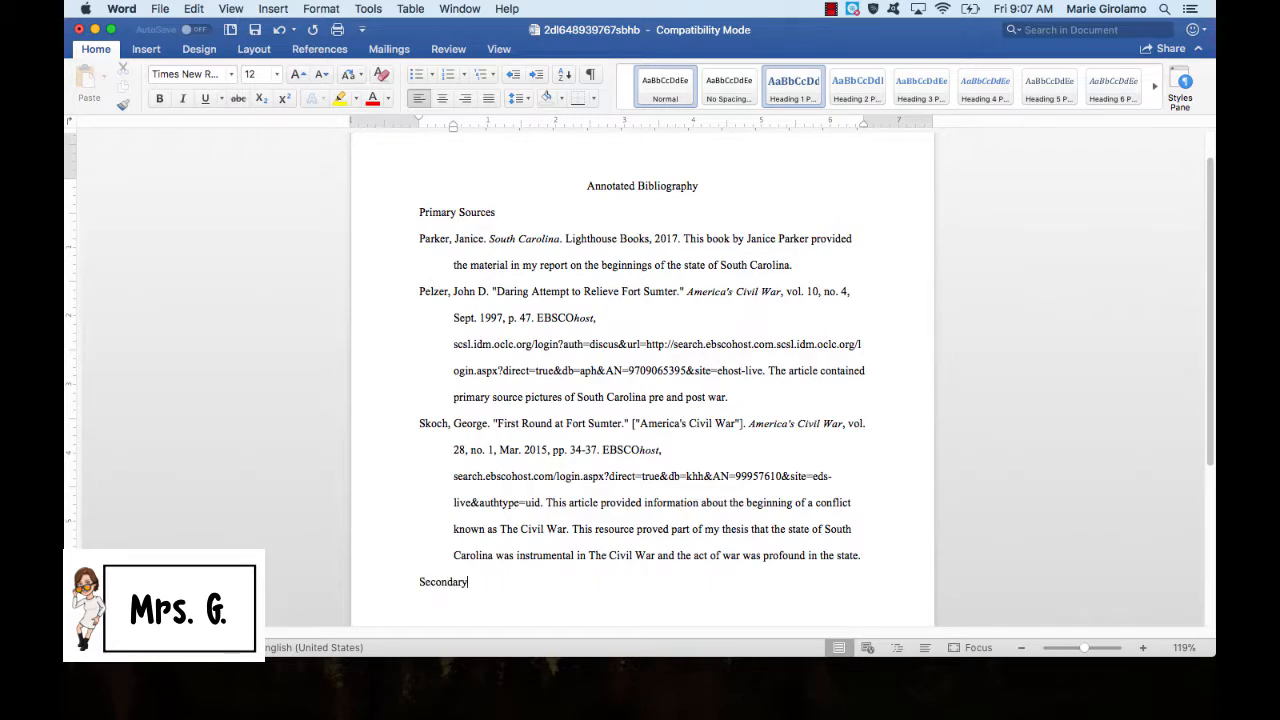